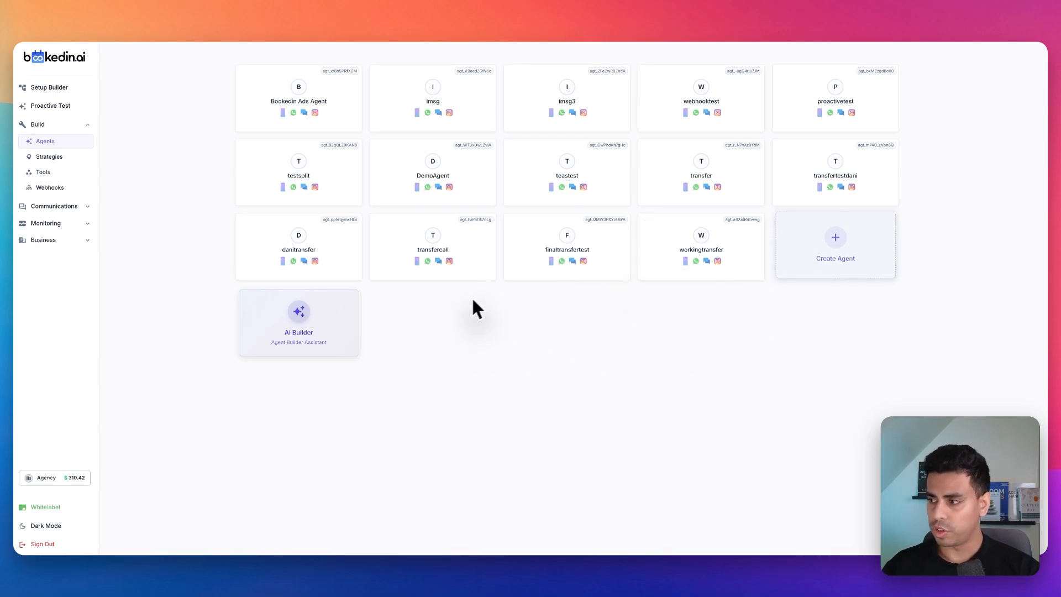
mouse_move(440, 323)
mouse_down()
mouse_move(523, 317)
mouse_move(429, 353)
mouse_move(440, 317)
mouse_up()
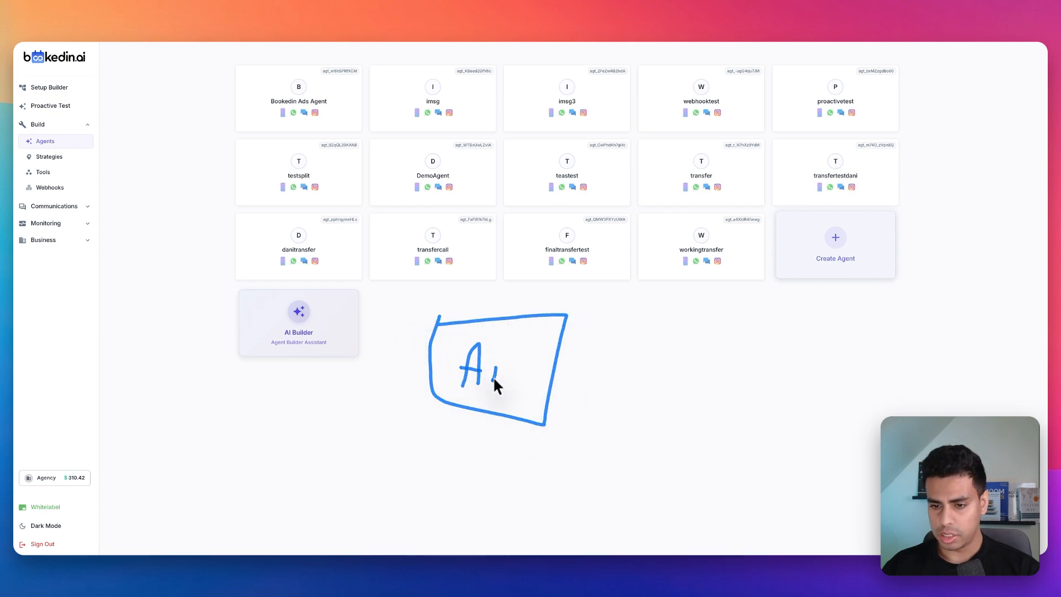
drag(565, 374, 626, 332)
click(648, 324)
mouse_move(716, 341)
mouse_down()
mouse_move(626, 311)
mouse_move(645, 337)
mouse_up()
drag(554, 369, 634, 420)
mouse_move(634, 376)
mouse_down()
mouse_move(753, 414)
mouse_move(642, 391)
mouse_up()
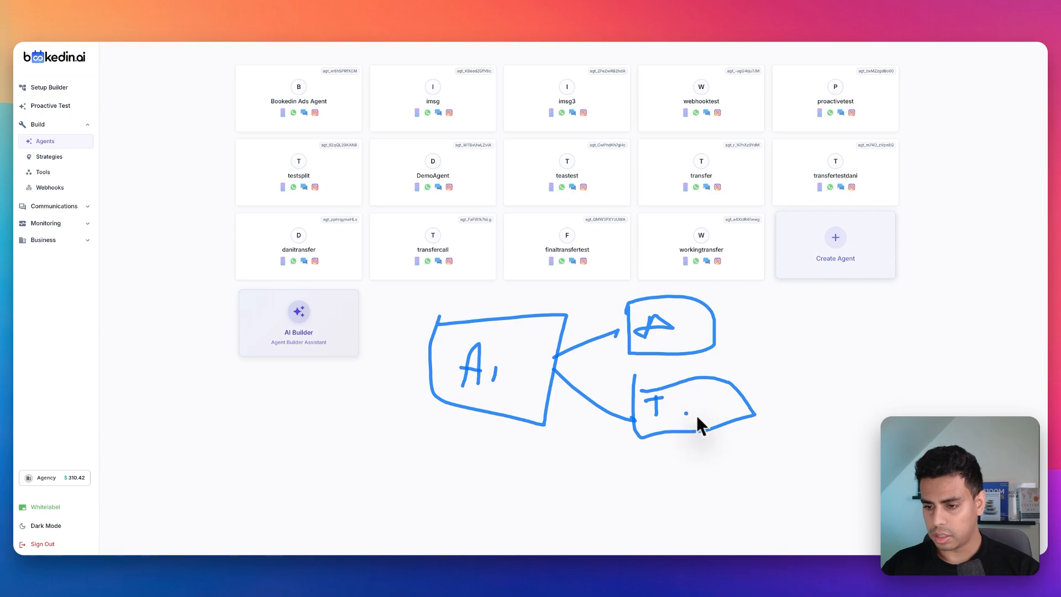
drag(671, 414, 694, 412)
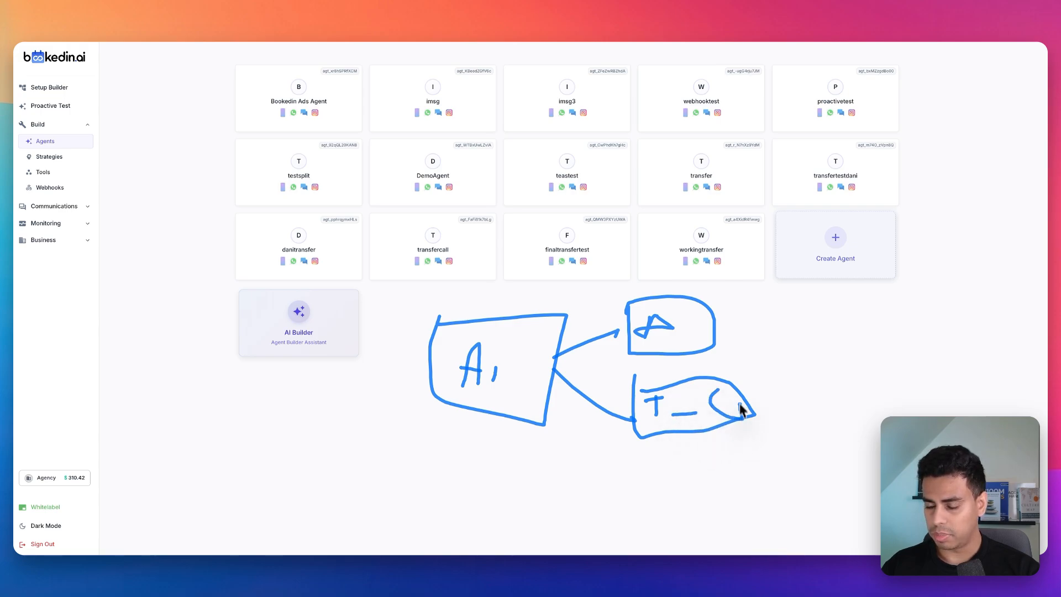
drag(711, 403, 717, 407)
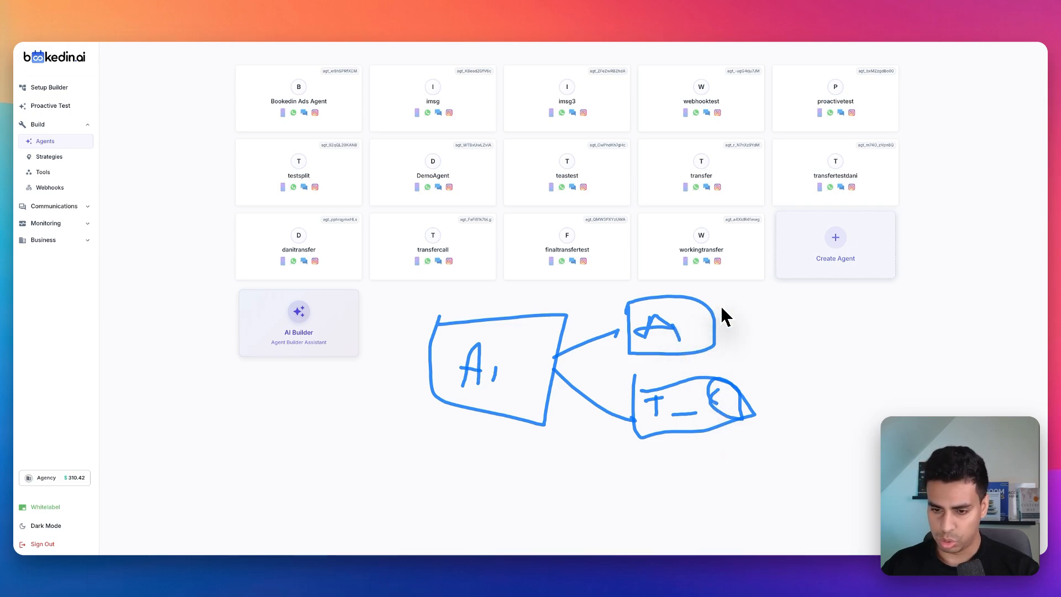
key(Escape)
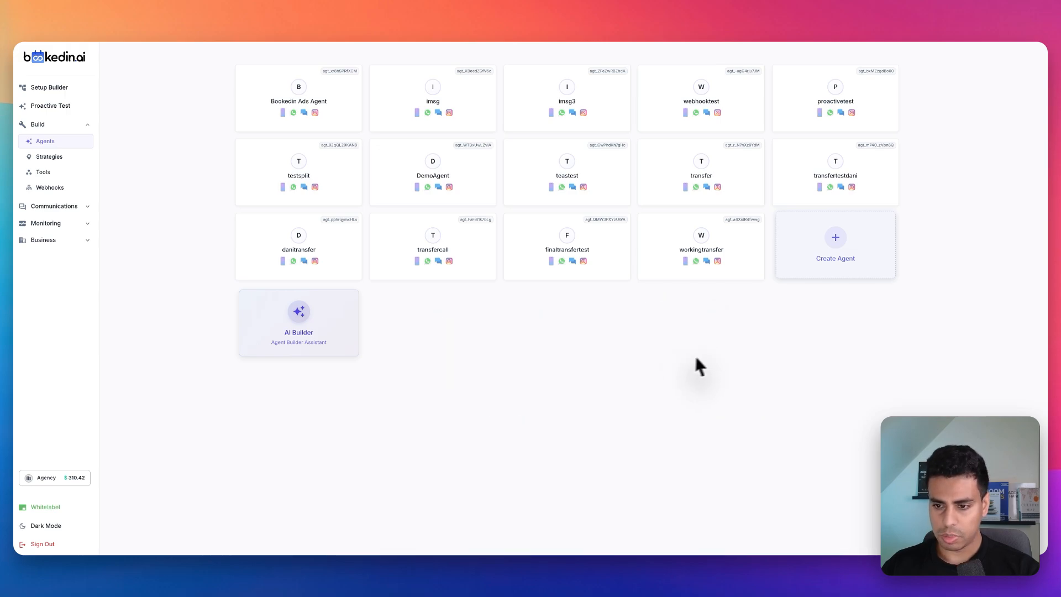
Step: Create a new agent named "testeres"
click(837, 254)
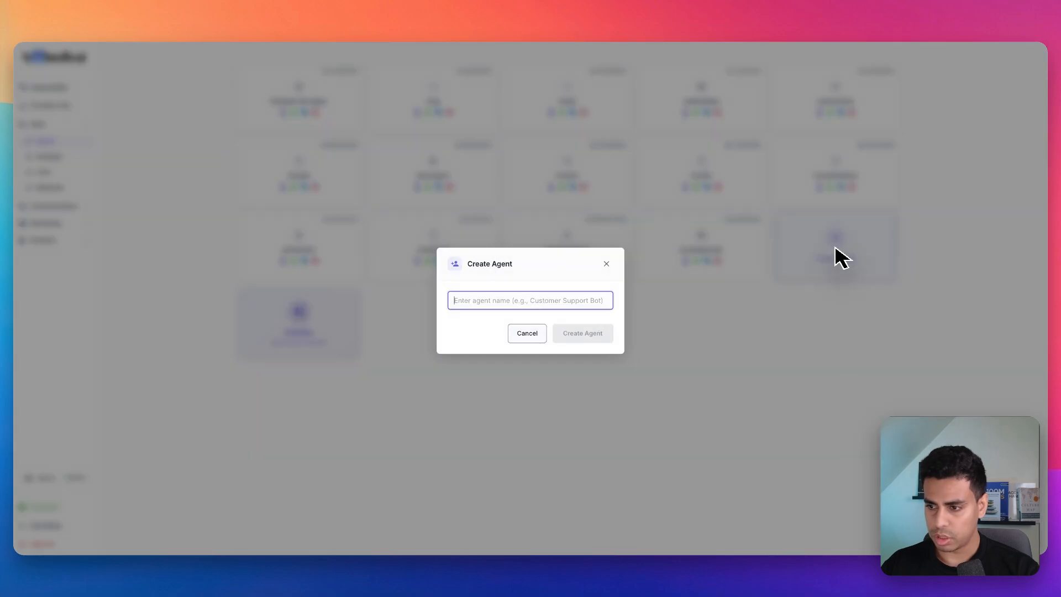
click(570, 302)
text(tesr)
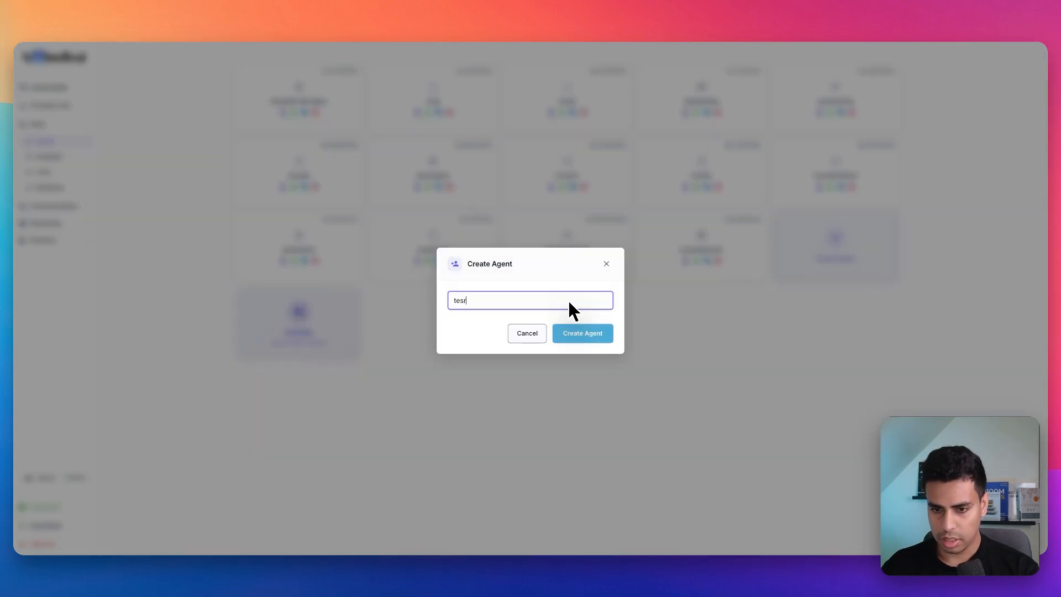
key(BackSpace)
text(teres)
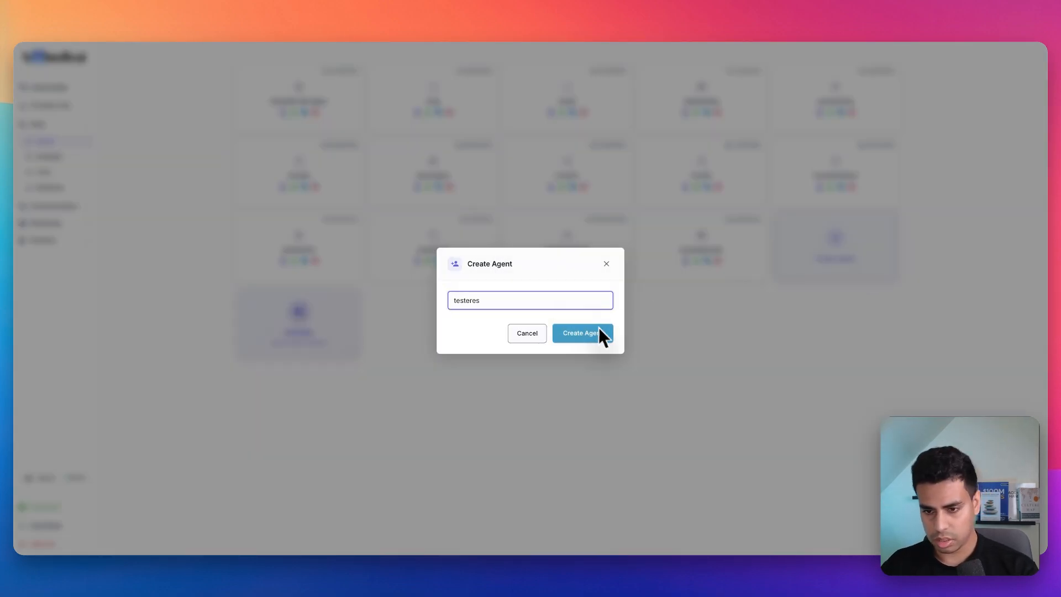
click(598, 330)
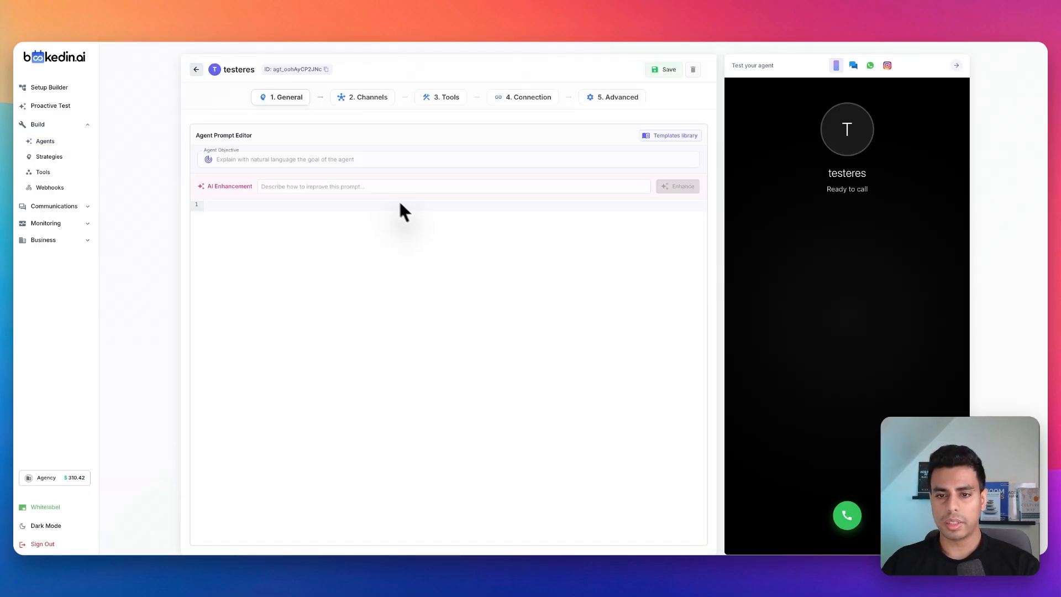
Step: Enter and save the agent prompt "You are a helpful assistant to help the user answer questions while the calendar manages their events."
mouse_move(286, 137)
mouse_down()
mouse_move(401, 181)
mouse_move(254, 168)
mouse_up()
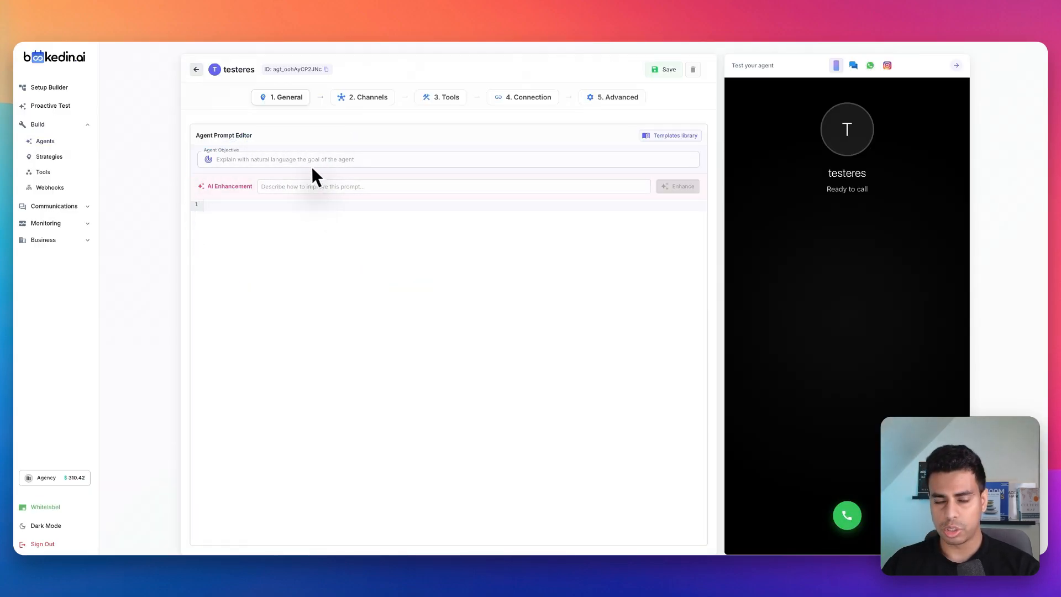
click(313, 216)
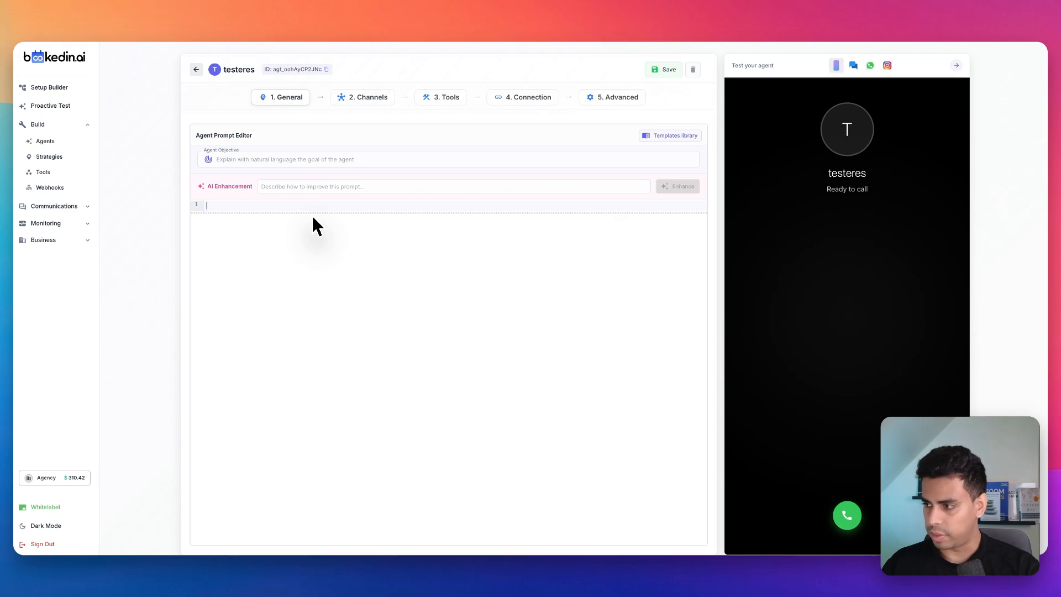
click(669, 136)
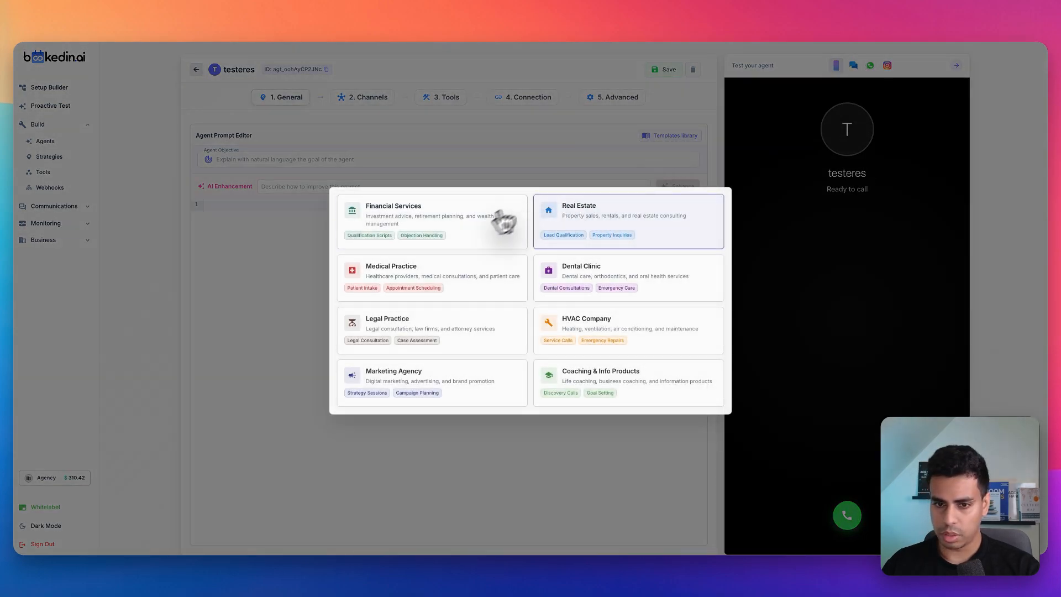
click(275, 265)
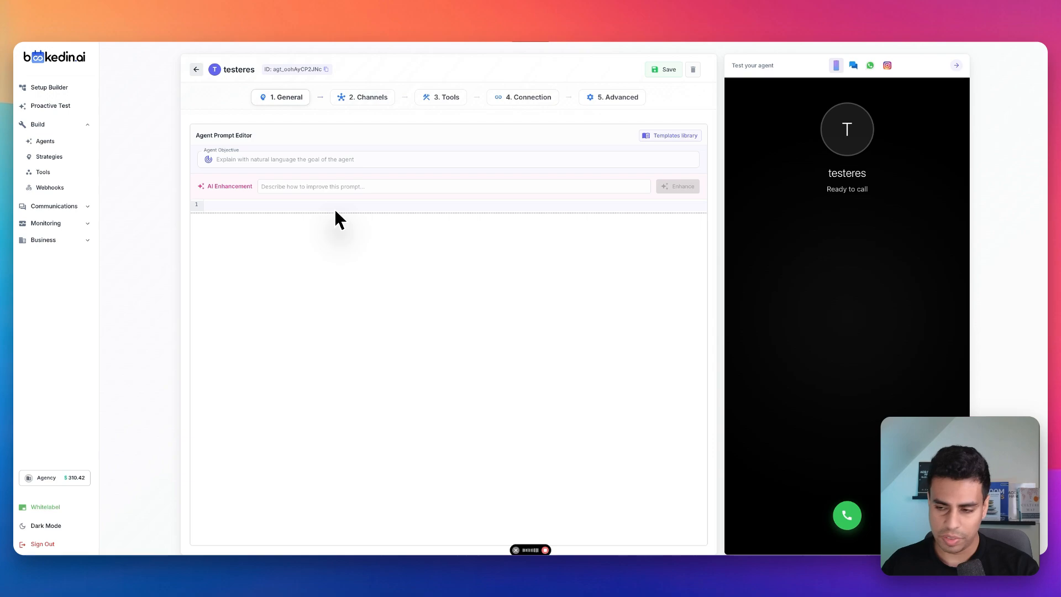
text(You are a helpful assistant to help the user answer questions while the calendar manages their events.)
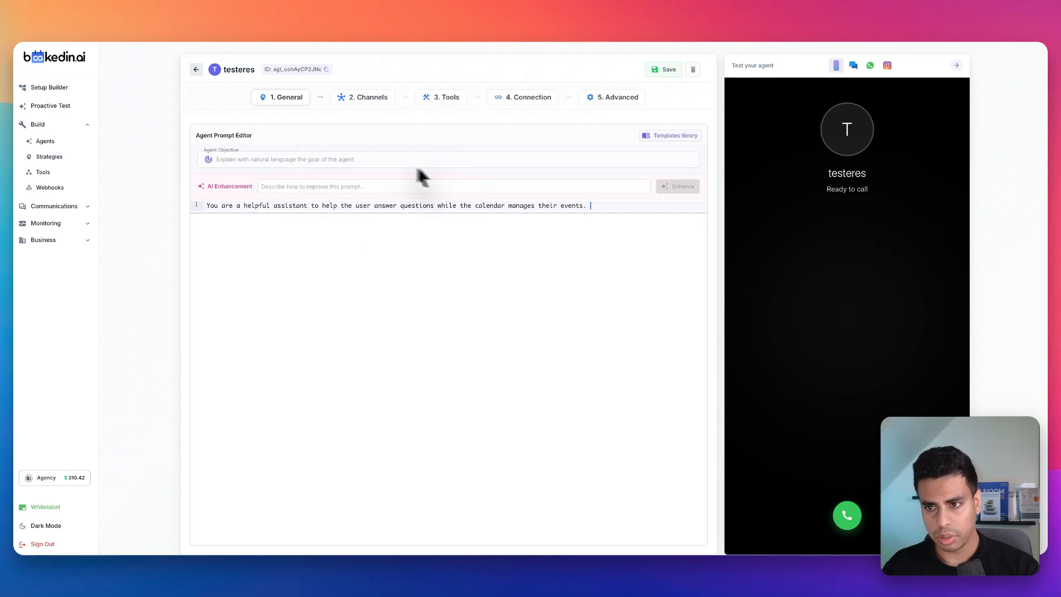
click(652, 71)
click(360, 186)
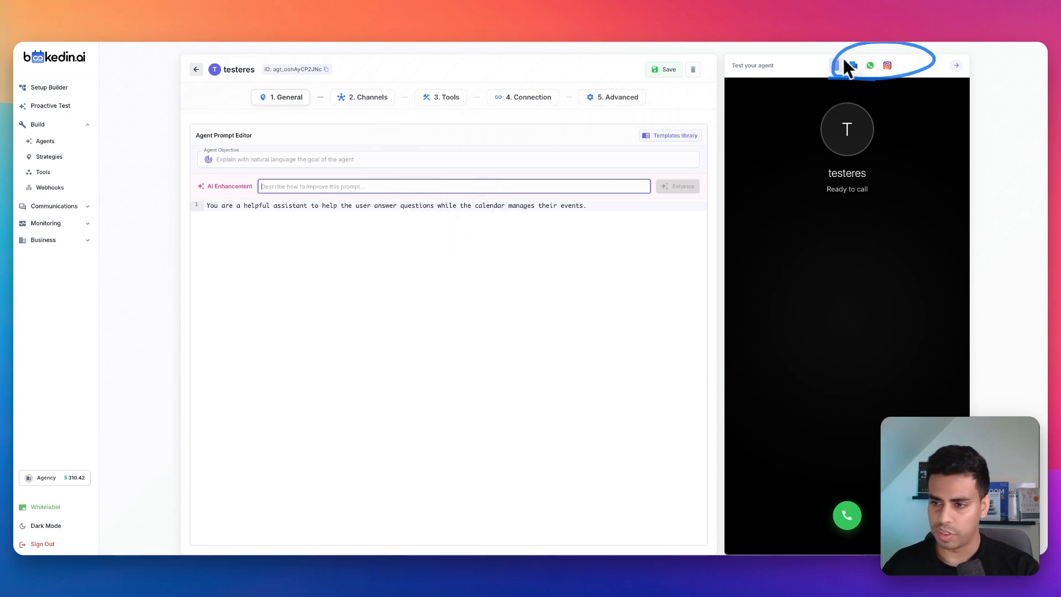
Step: Add a WhatsApp channel with saved instructions to access the user's calendar through the calendar MCP tool, edit their schedule and make changes
click(374, 105)
click(226, 177)
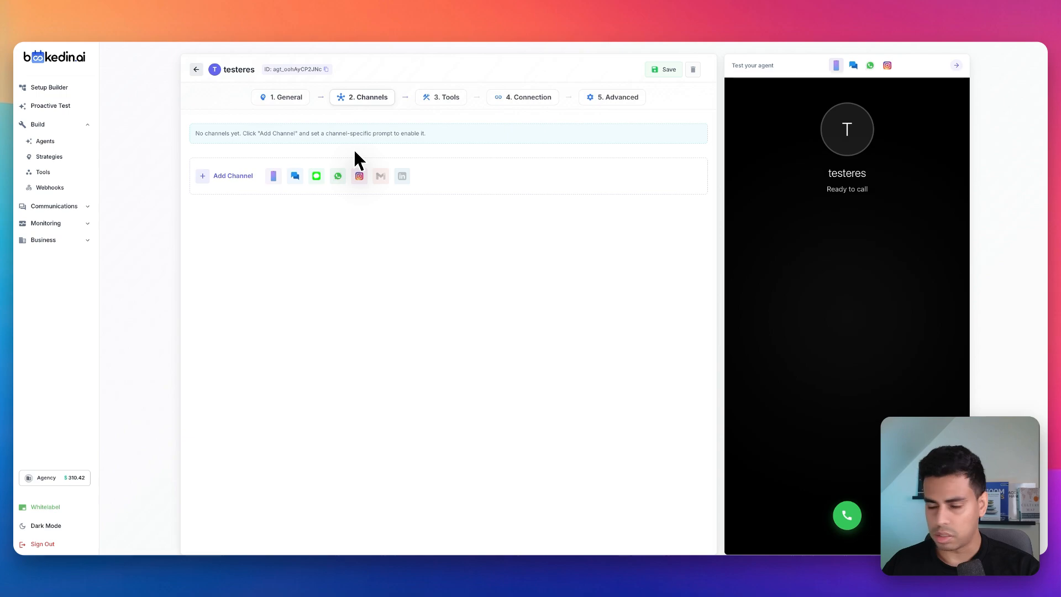
click(337, 176)
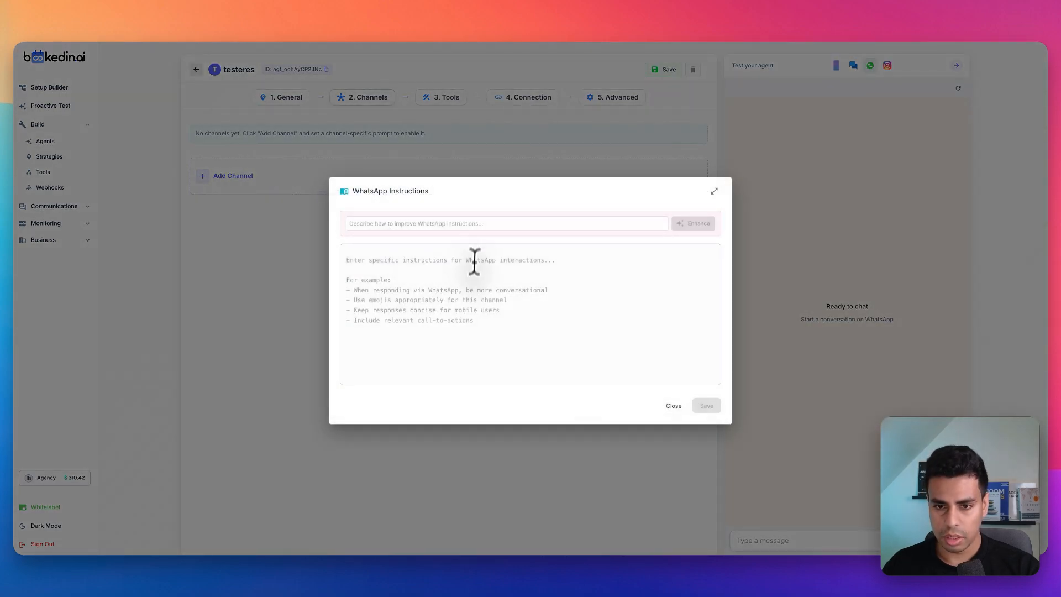
click(443, 261)
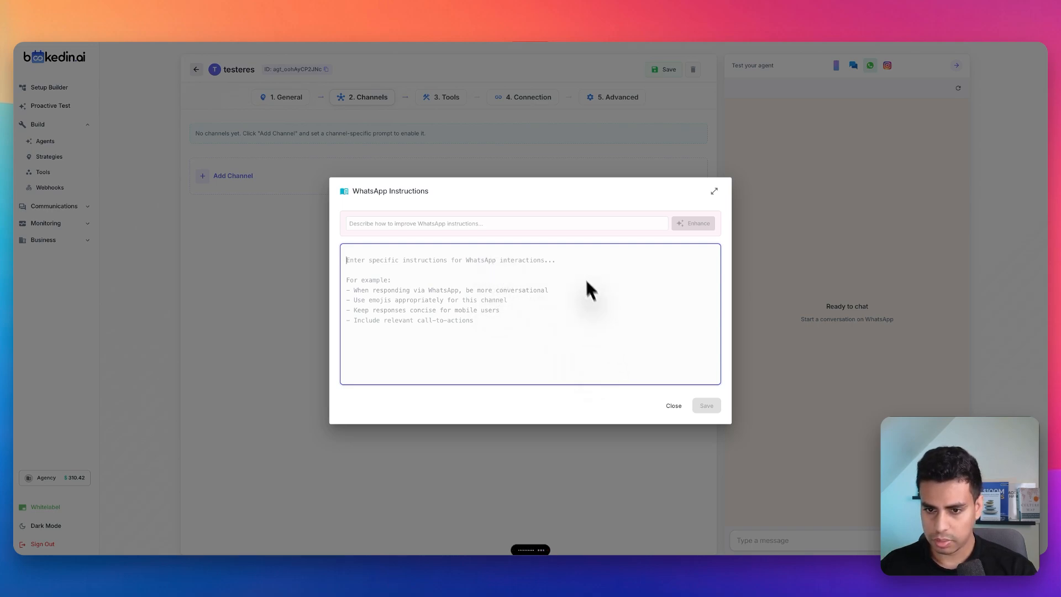
text(You have access to the user's calendar by using the calendar MCP tool. Every question the user asks helps the user edit their schedule and make changes based on using the prompt.)
drag(635, 303, 374, 250)
click(472, 279)
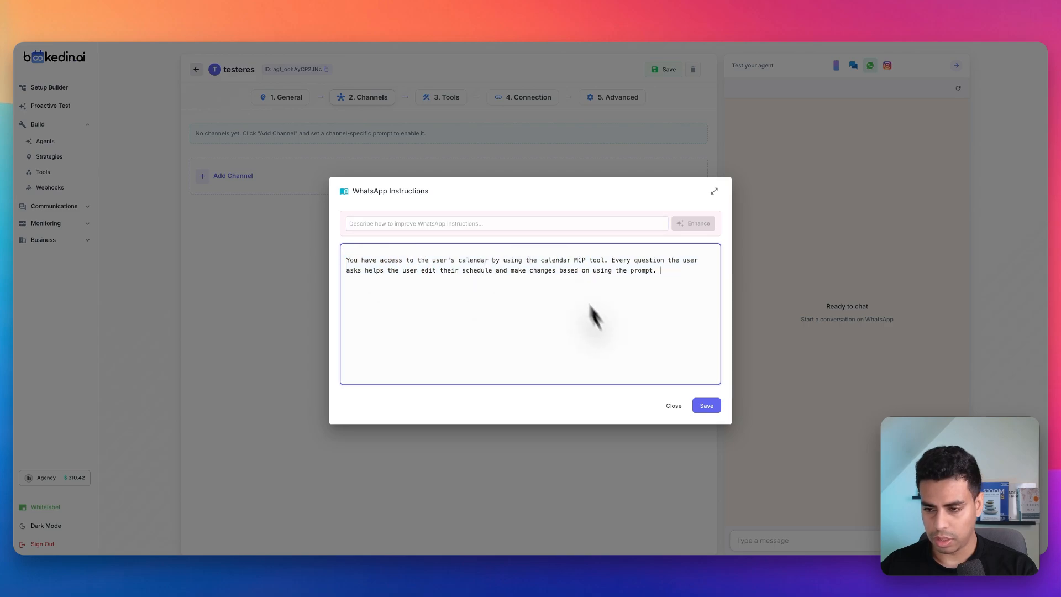
click(703, 407)
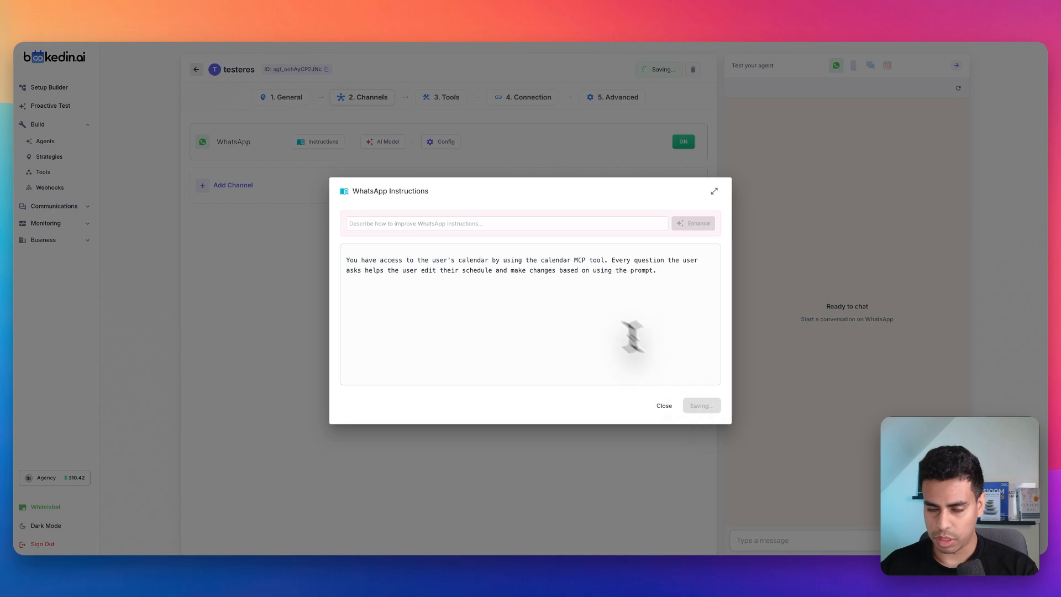
click(577, 162)
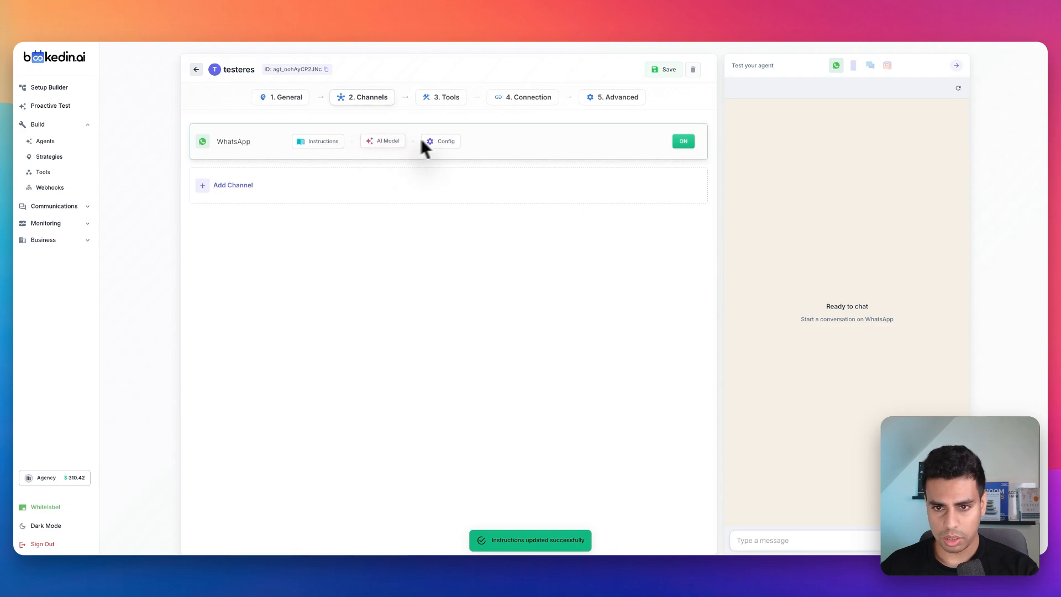
Step: Enhance the WhatsApp instructions with AI so the calendar MCP is always used to execute commands and help the user, and accept the rewrite
click(323, 142)
click(469, 221)
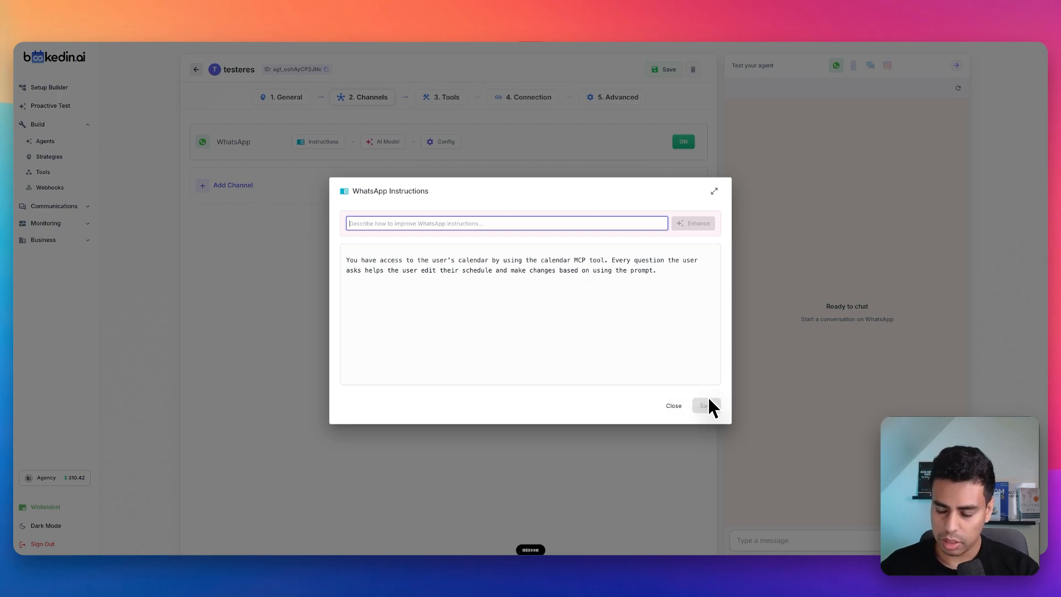
text(Can you improve this prompt so it's always using the calendar MCP to execute the commands and helping the user control the calendar?)
click(700, 228)
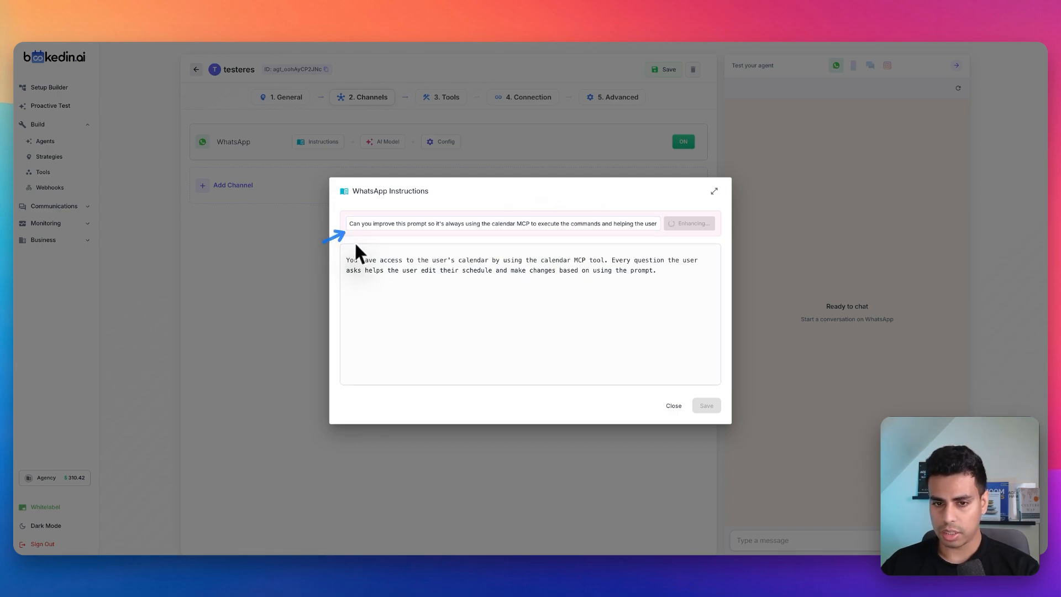
drag(353, 224, 630, 230)
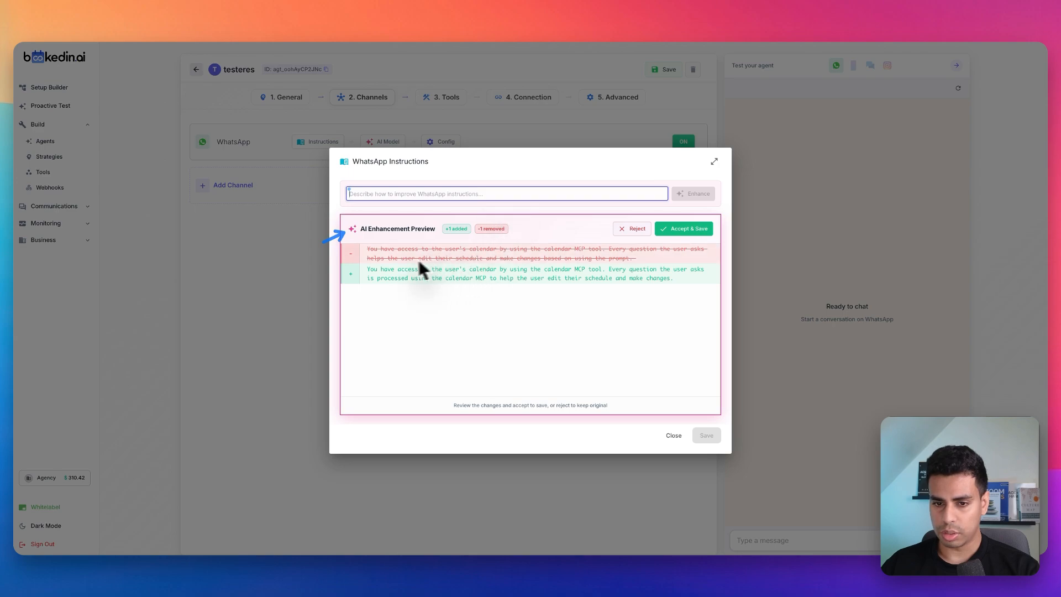
click(690, 233)
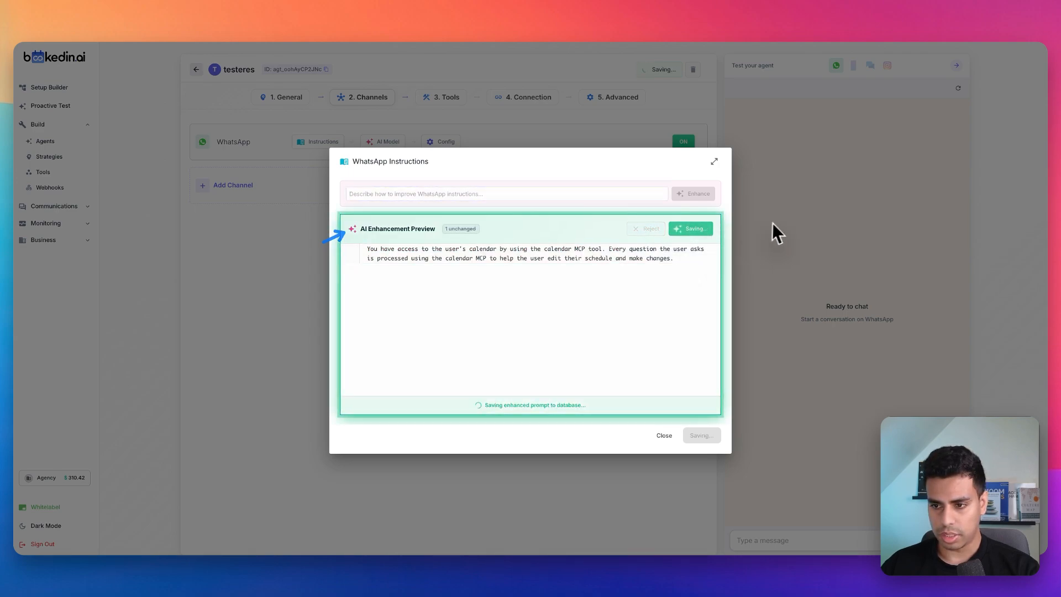
mouse_move(450, 305)
mouse_down()
mouse_move(358, 288)
mouse_move(738, 283)
mouse_up()
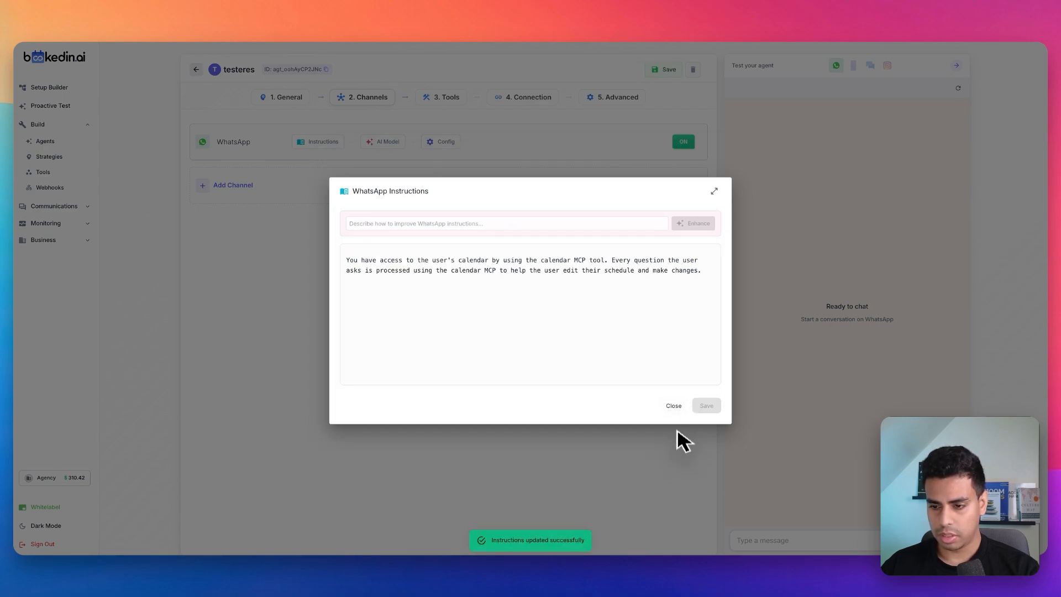
click(675, 405)
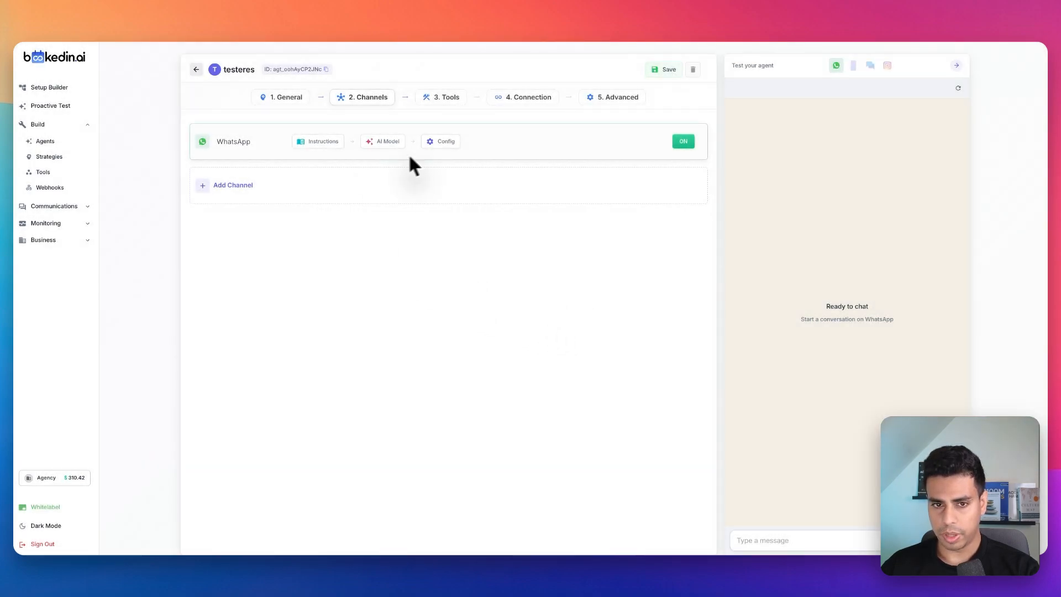
drag(448, 168, 512, 137)
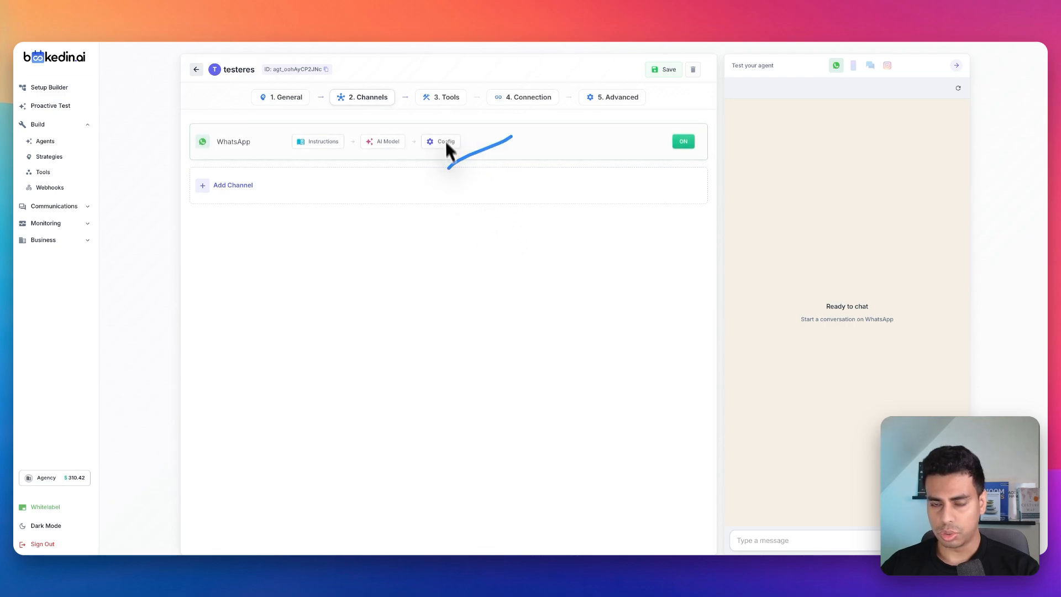
mouse_move(307, 252)
mouse_down()
mouse_move(362, 317)
mouse_move(316, 284)
mouse_move(340, 299)
mouse_move(438, 224)
mouse_up()
mouse_move(424, 199)
mouse_down()
mouse_move(420, 226)
mouse_move(444, 184)
mouse_move(422, 200)
mouse_up()
mouse_move(481, 197)
mouse_down()
mouse_move(485, 210)
mouse_move(527, 206)
mouse_up()
drag(398, 336, 398, 336)
drag(350, 306, 411, 321)
mouse_move(425, 281)
mouse_down()
mouse_move(503, 326)
mouse_move(493, 286)
mouse_up()
mouse_move(455, 259)
mouse_down()
mouse_move(410, 279)
mouse_move(500, 295)
mouse_up()
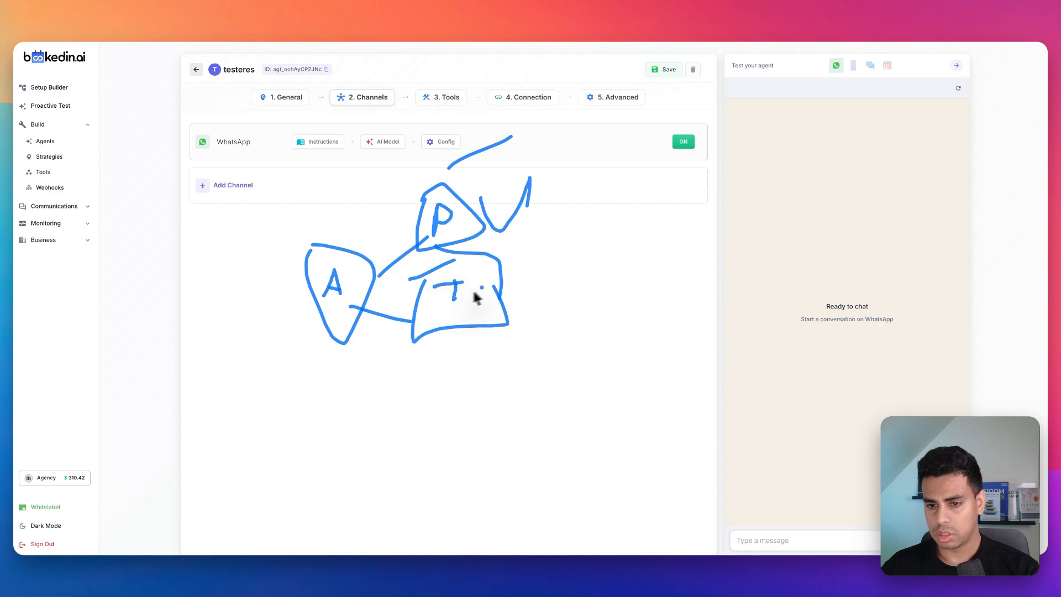
Step: Start connecting Google Calendar from the tool marketplace for the agent's WhatsApp channel
click(443, 101)
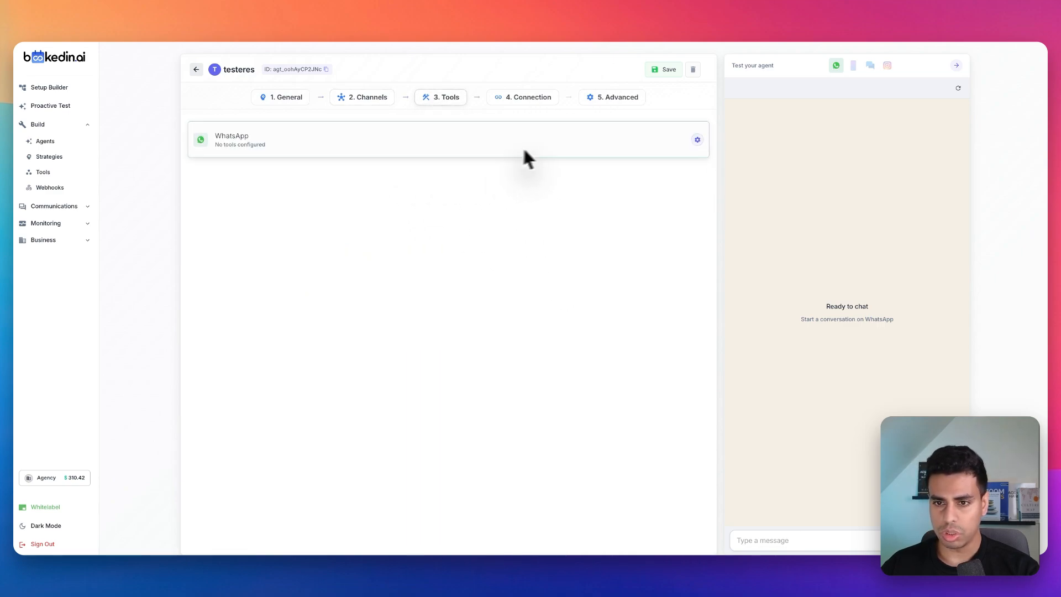
click(698, 139)
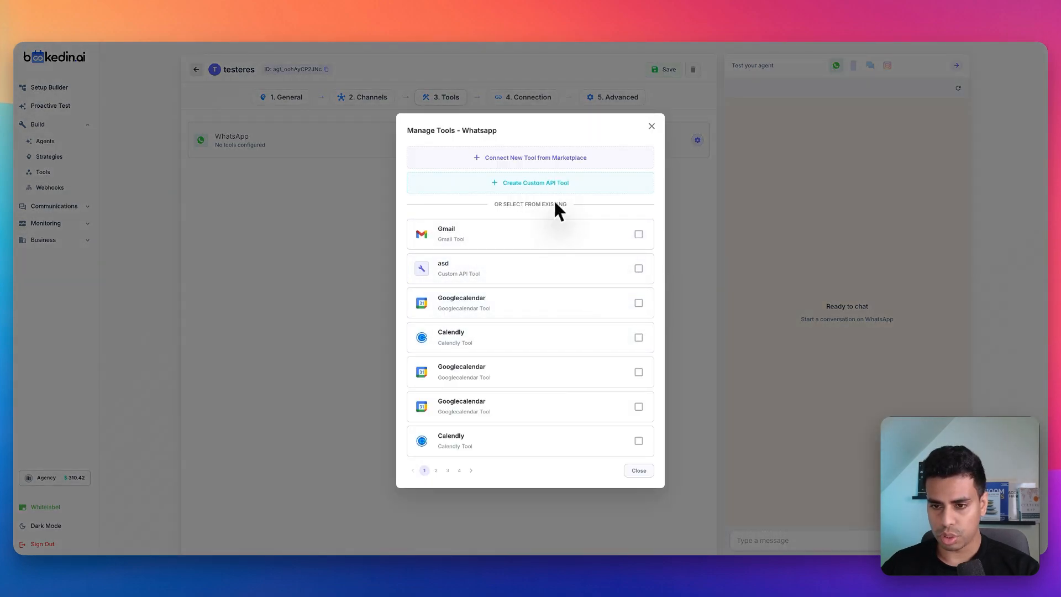
click(540, 165)
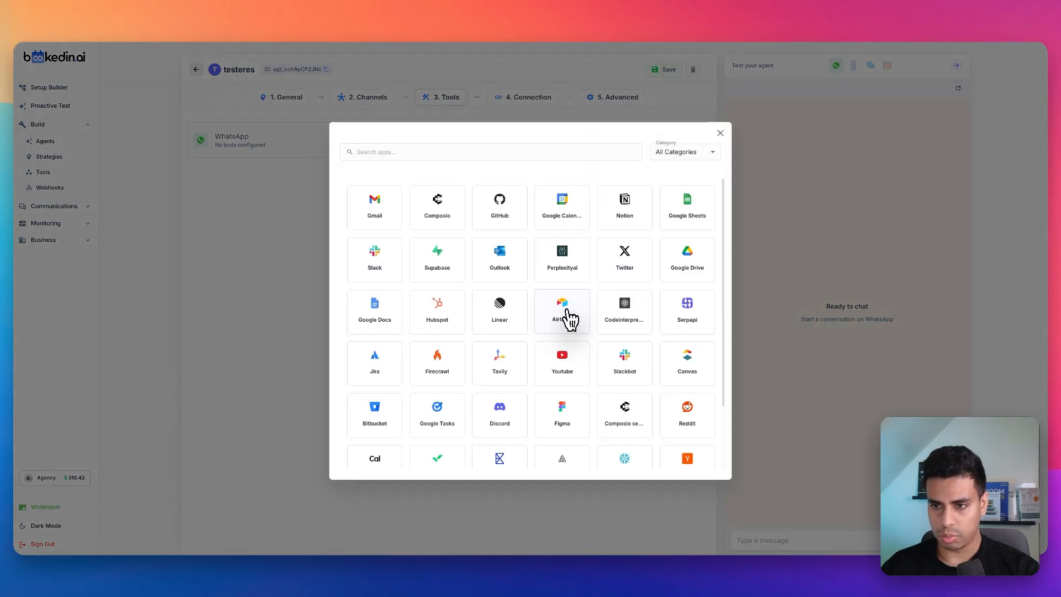
click(559, 224)
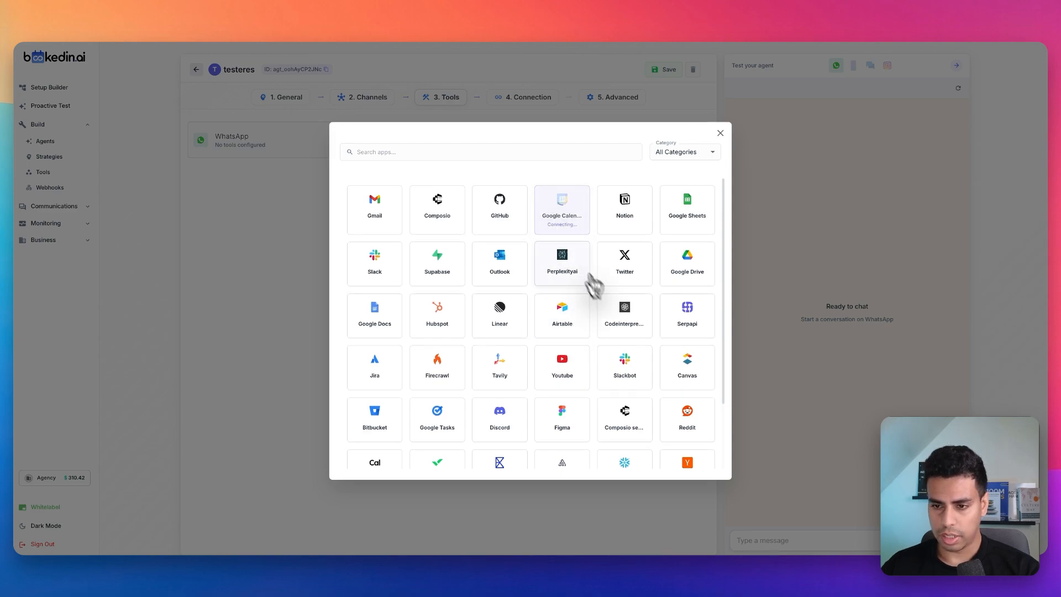
scroll(569, 381, down, 10)
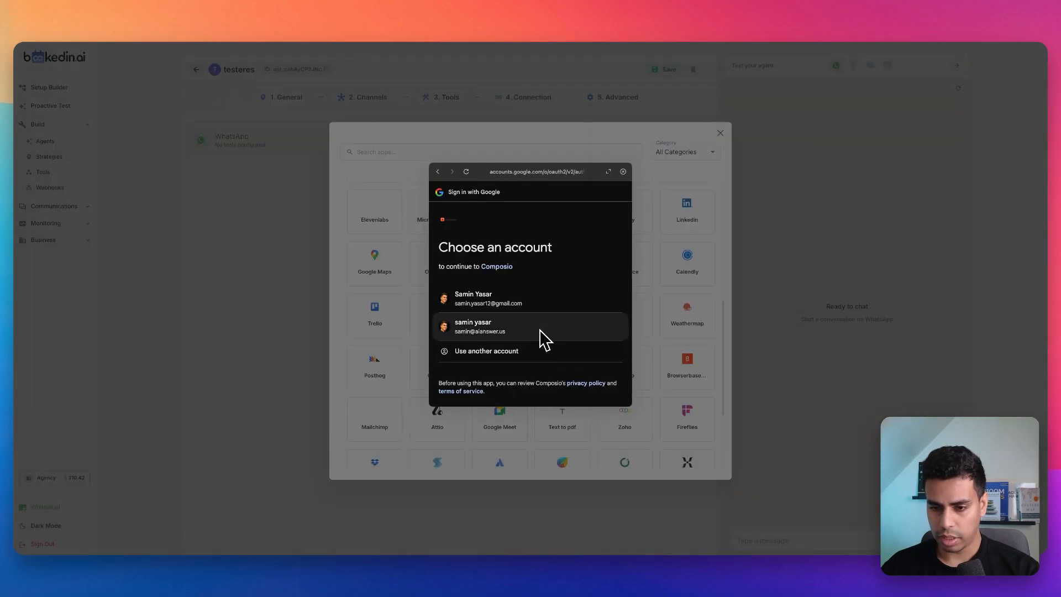
Step: Authorize Composio with the second listed Google account, and close the sign-in window to return to the Google Calendar tool
click(539, 329)
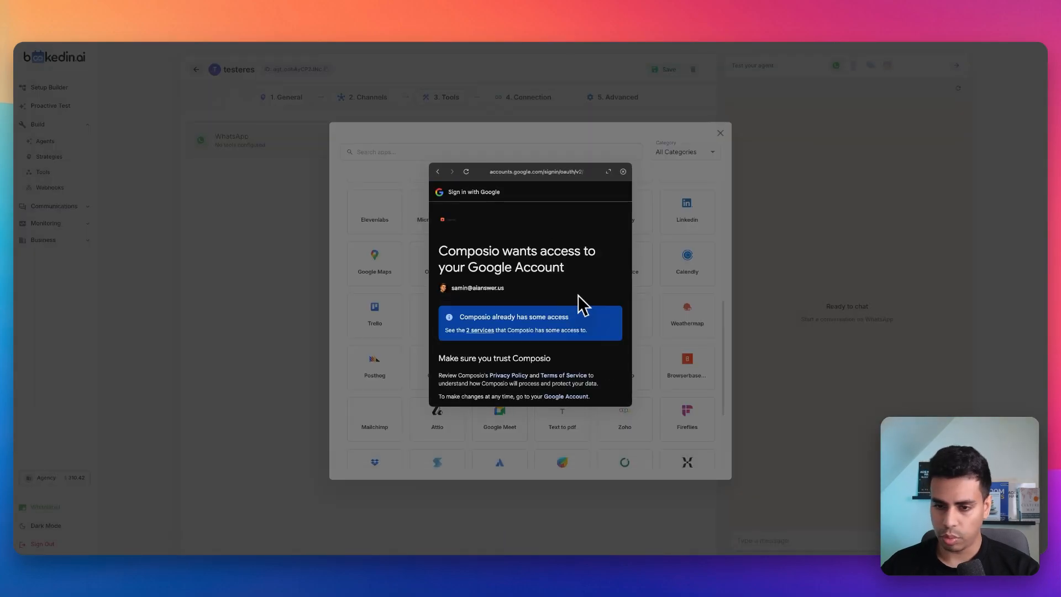
scroll(569, 315, down, 3)
click(574, 363)
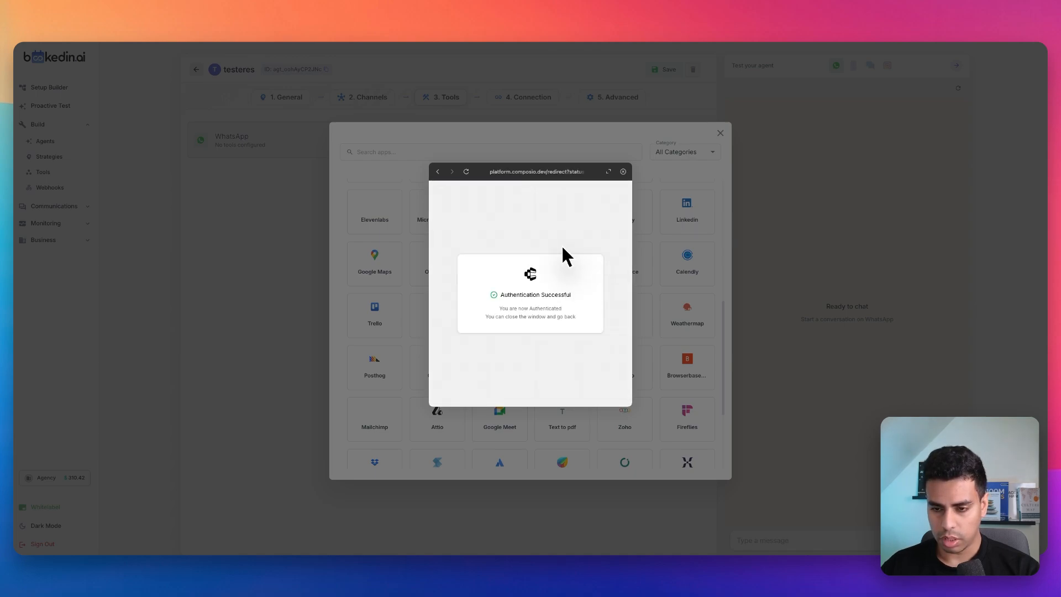
click(623, 172)
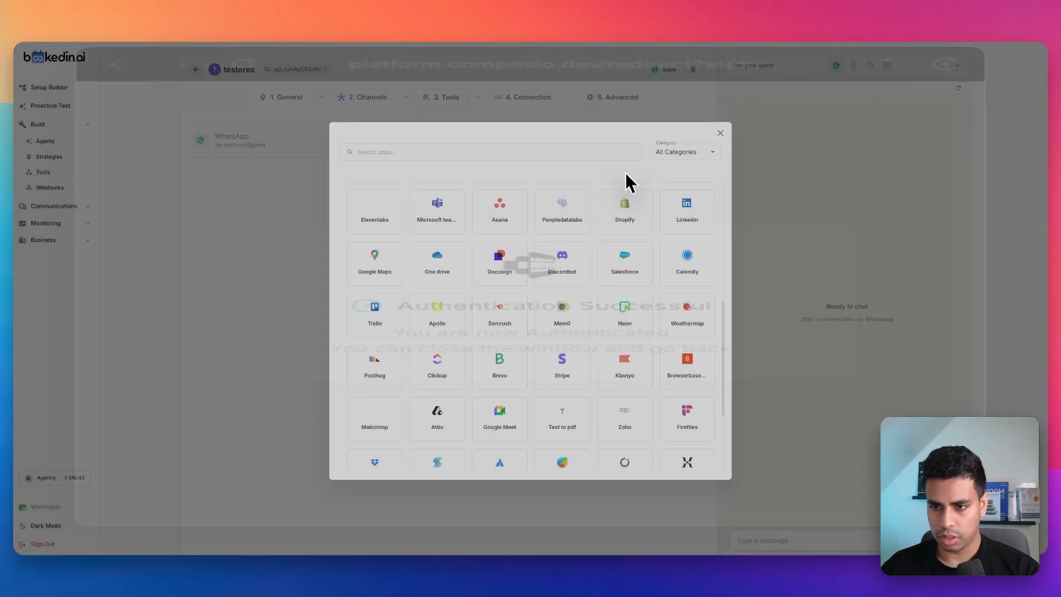
scroll(638, 179, up, 5)
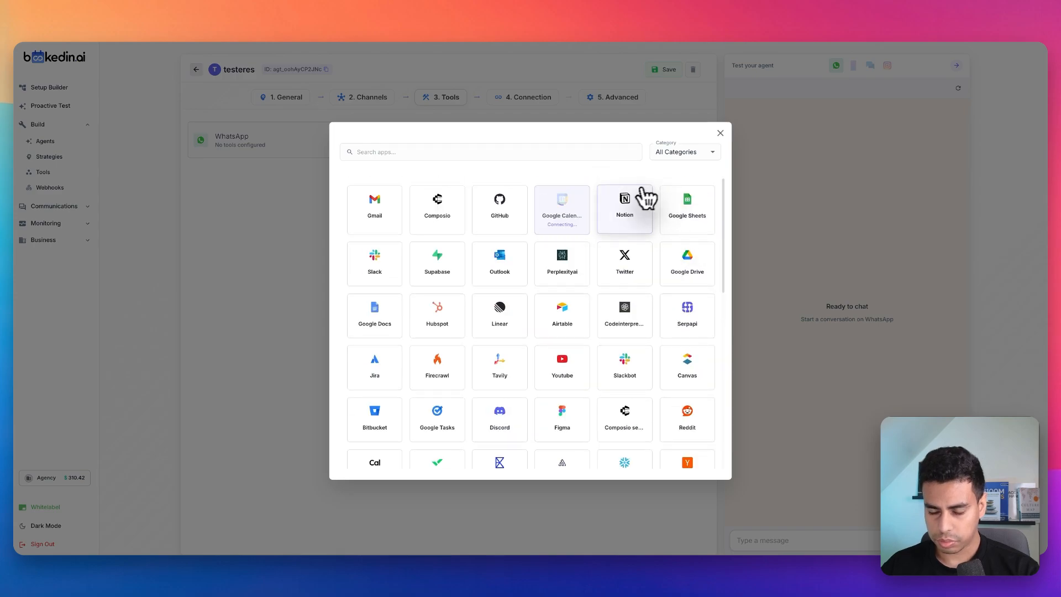
click(575, 232)
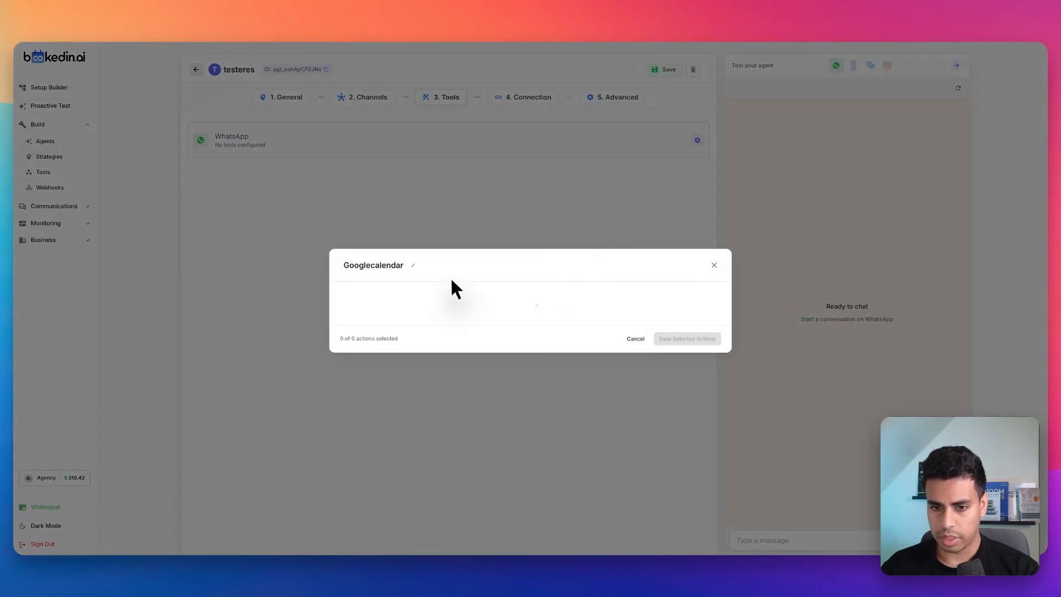
Step: Rename the new Google Calendar tool to "samingcal", select all 28 of its actions and save them
click(413, 116)
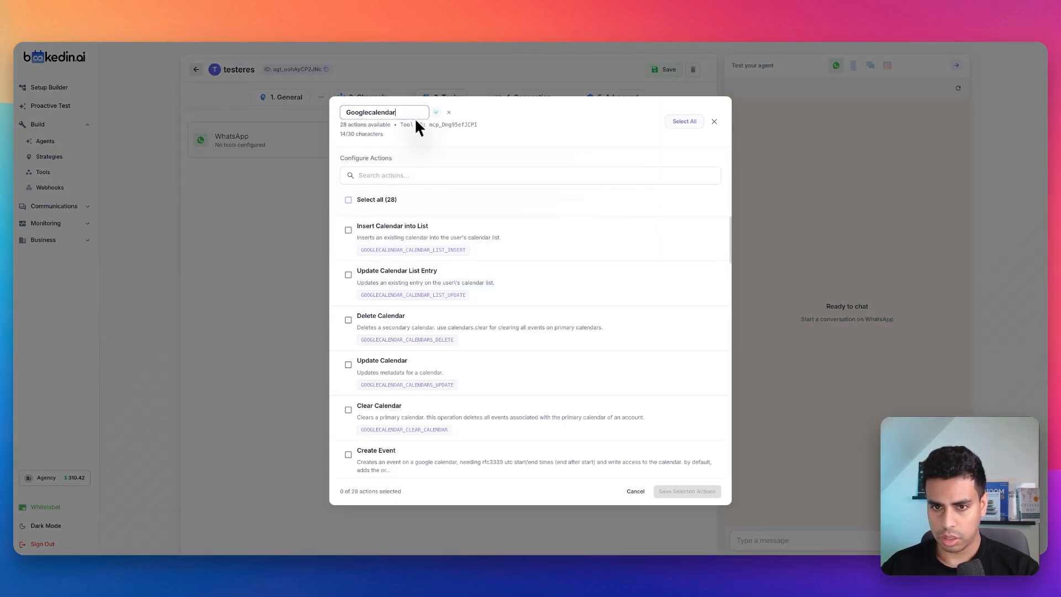
text(samingcal)
click(348, 199)
click(348, 199)
click(348, 200)
scroll(587, 363, down, 15)
click(670, 493)
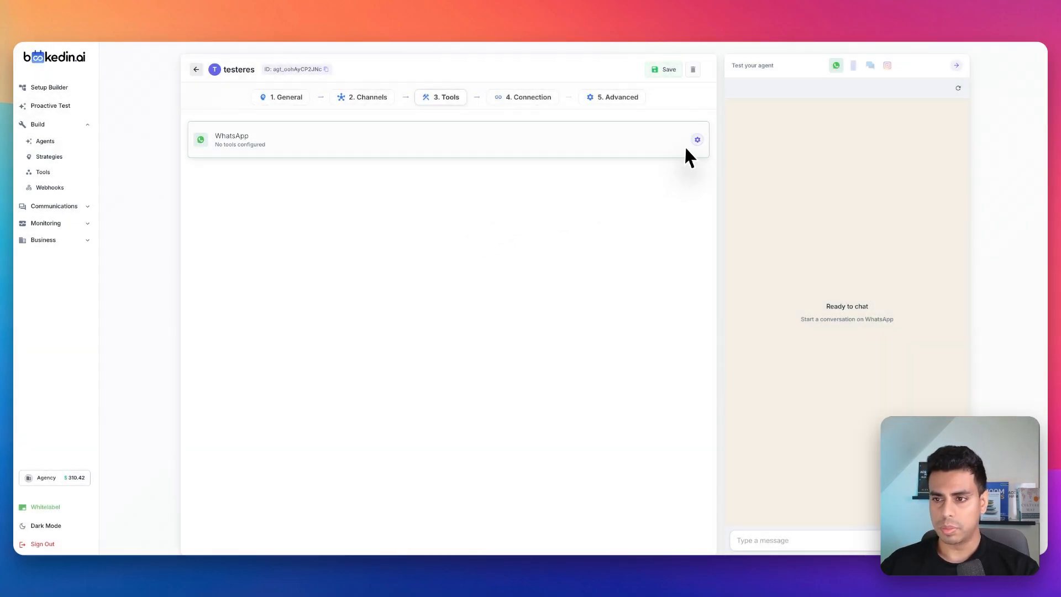
Step: Look through all pages of the WhatsApp channel's existing tools for the new calendar tool
click(697, 140)
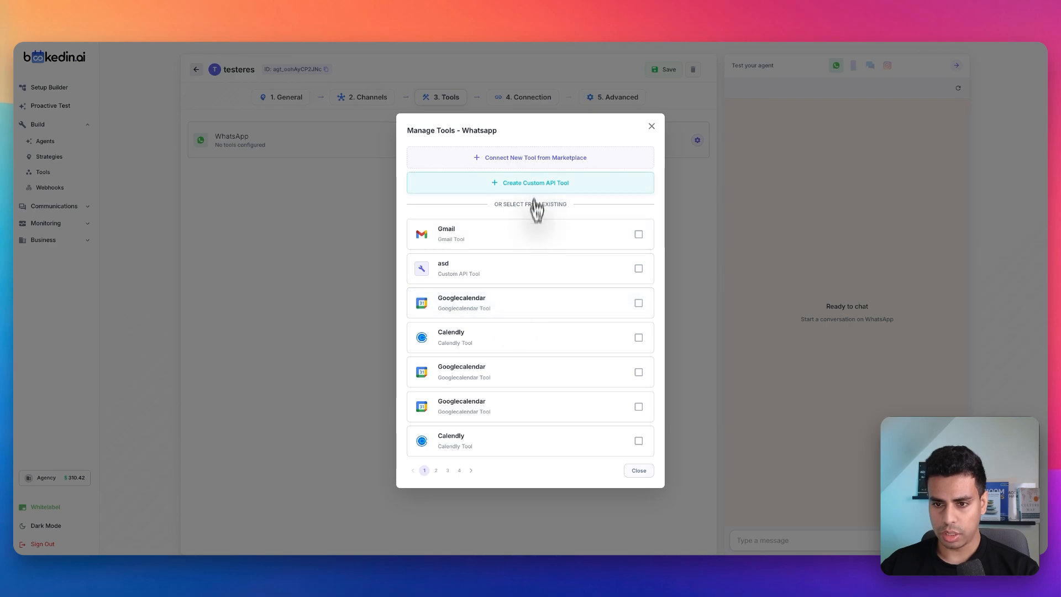
click(459, 470)
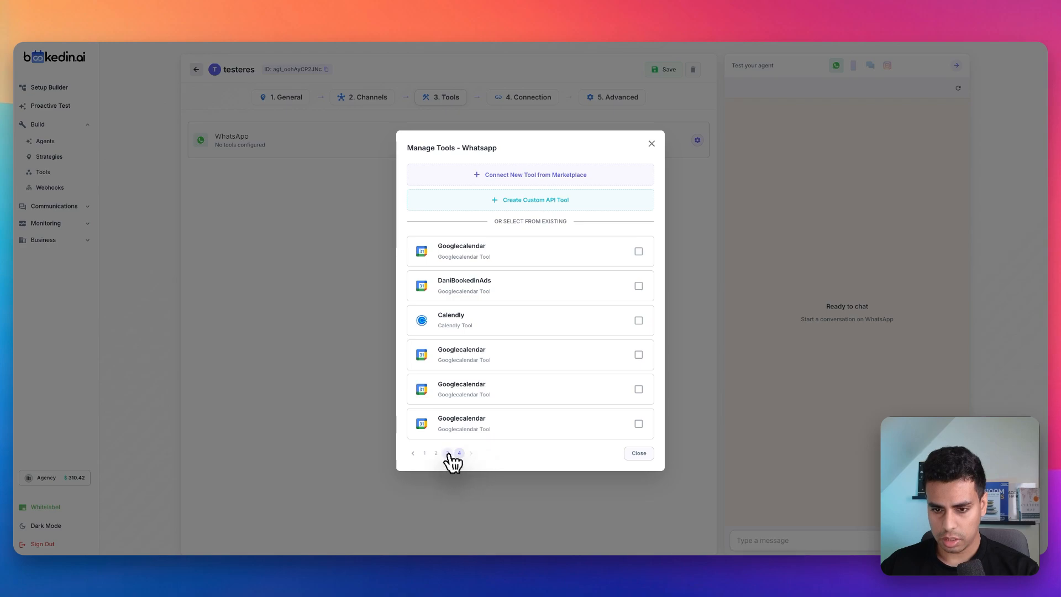
click(448, 453)
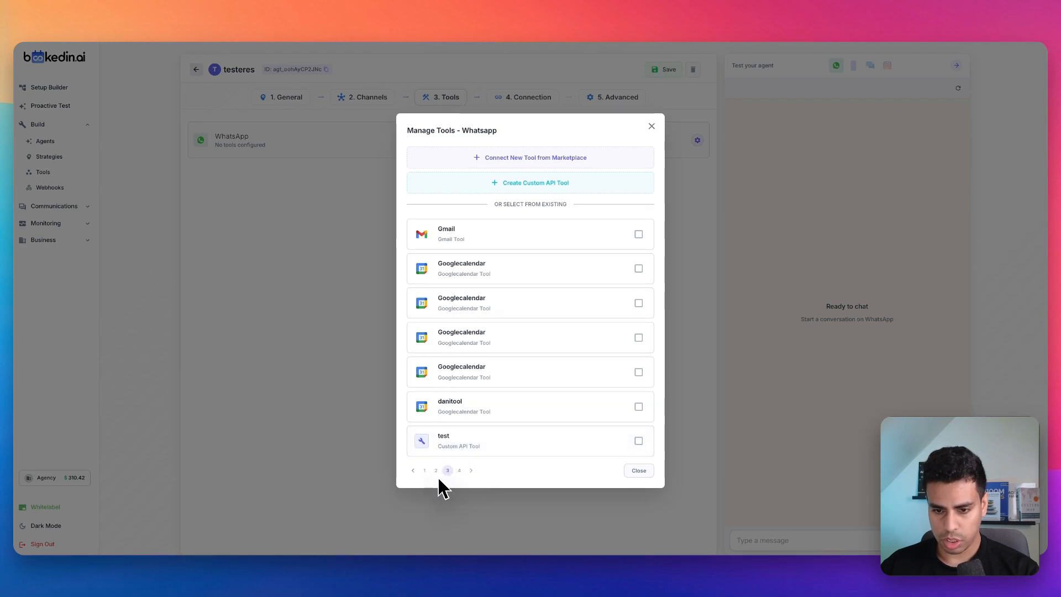
click(436, 470)
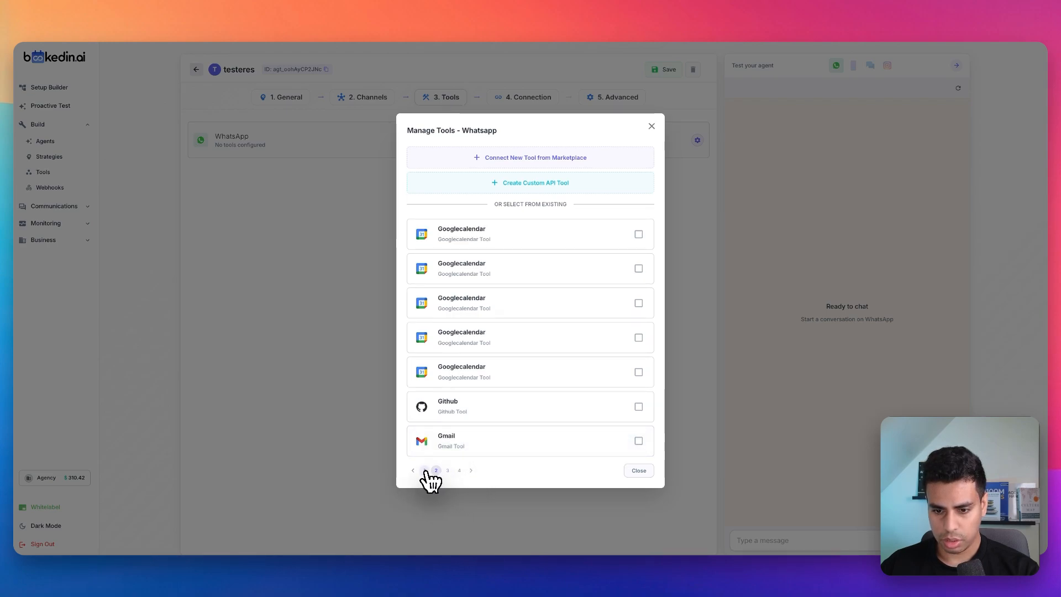
click(425, 470)
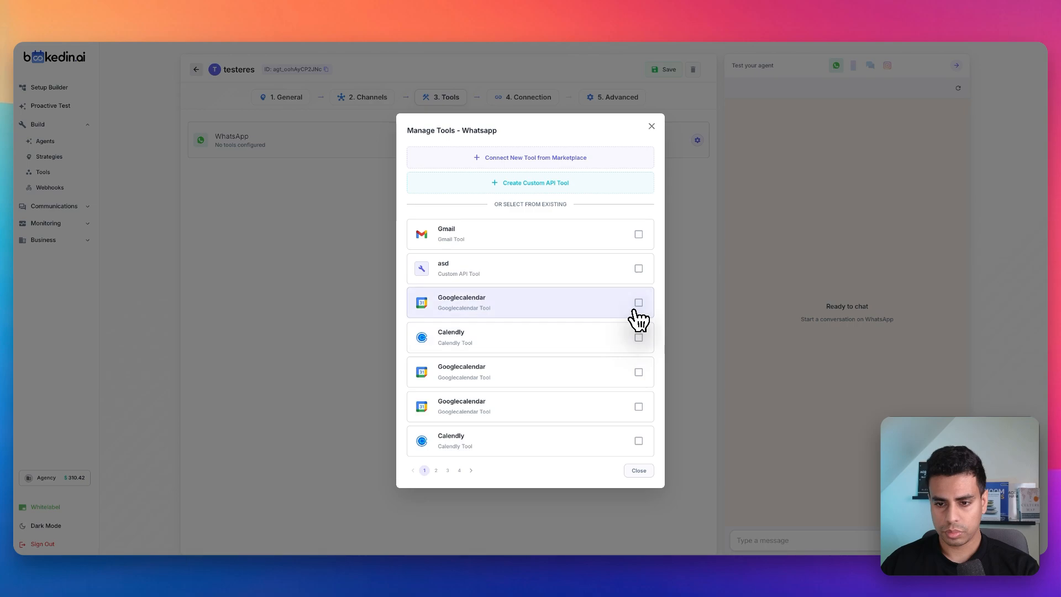
click(459, 470)
click(284, 397)
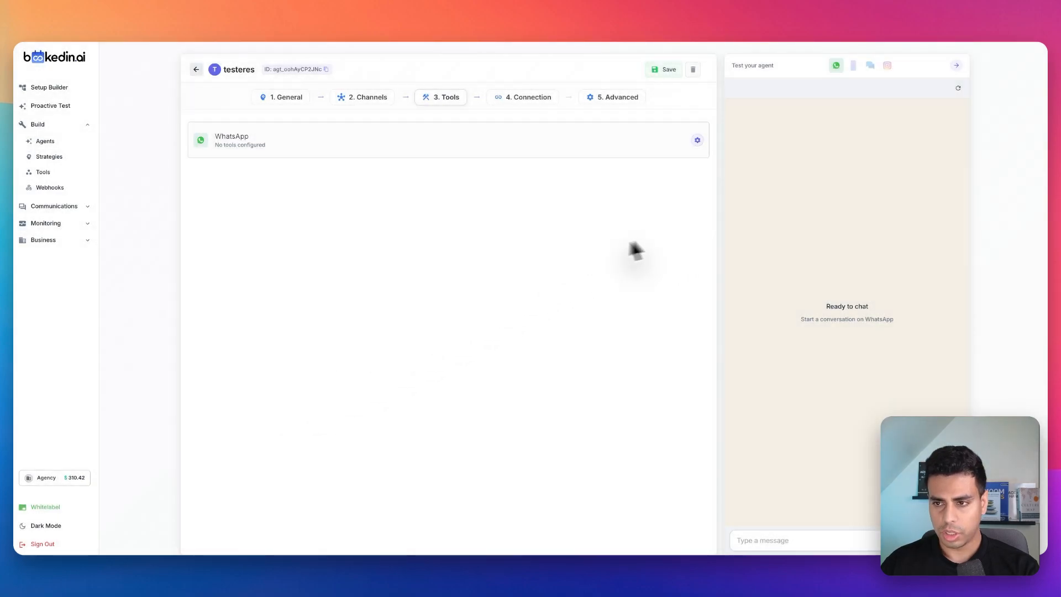
Step: Add the first listed Googlecalendar tool to the WhatsApp channel
click(698, 140)
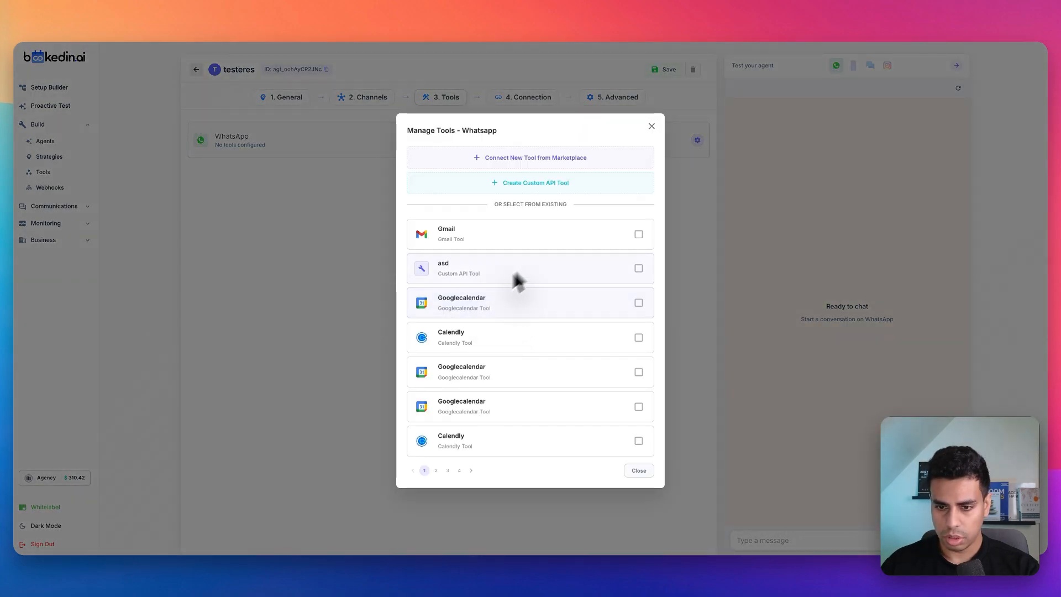
click(638, 303)
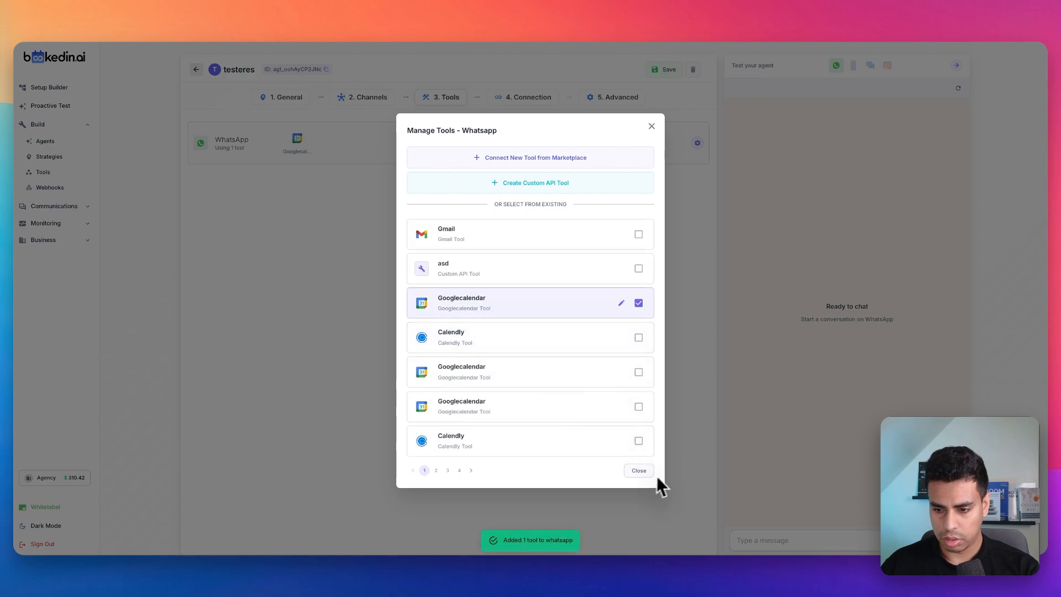
click(641, 470)
click(697, 143)
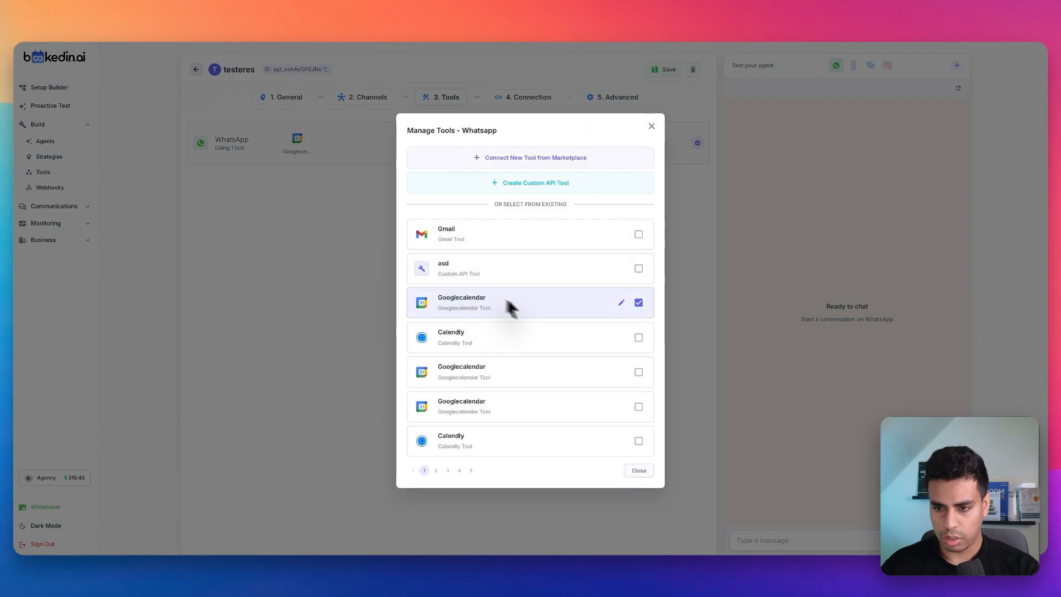
click(638, 471)
Step: Select all actions of the WhatsApp channel's Googlecalendar tool and save the selection
click(310, 141)
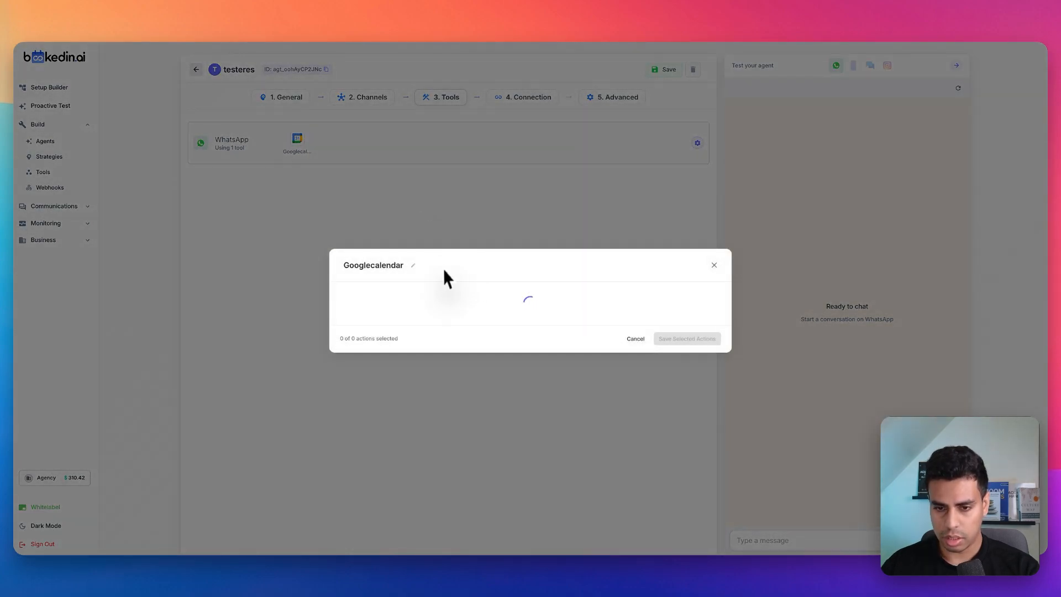
click(348, 195)
click(685, 487)
scroll(436, 343, down, 12)
scroll(423, 374, down, 2)
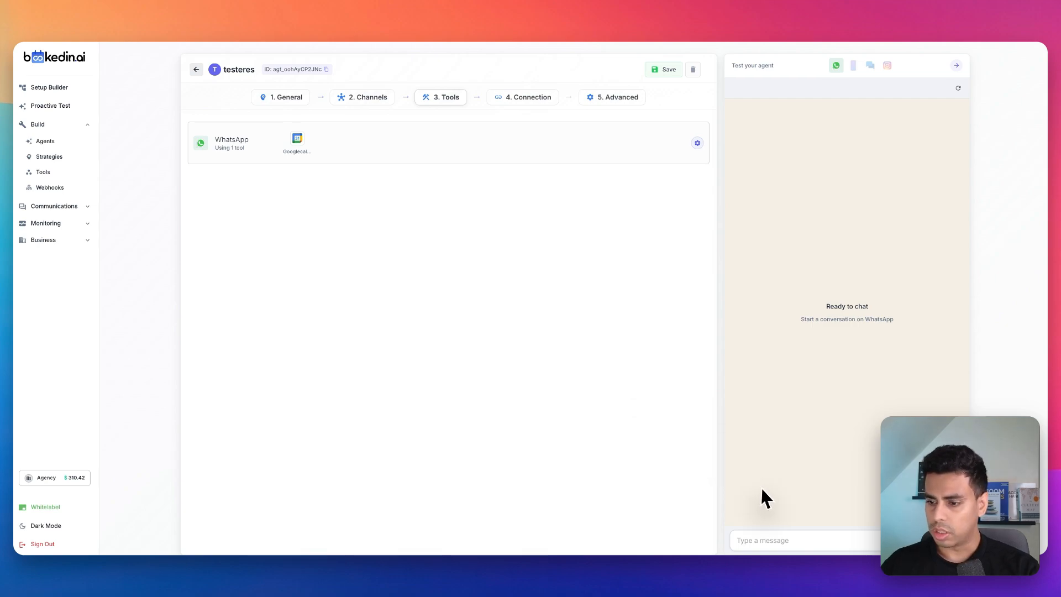
click(781, 526)
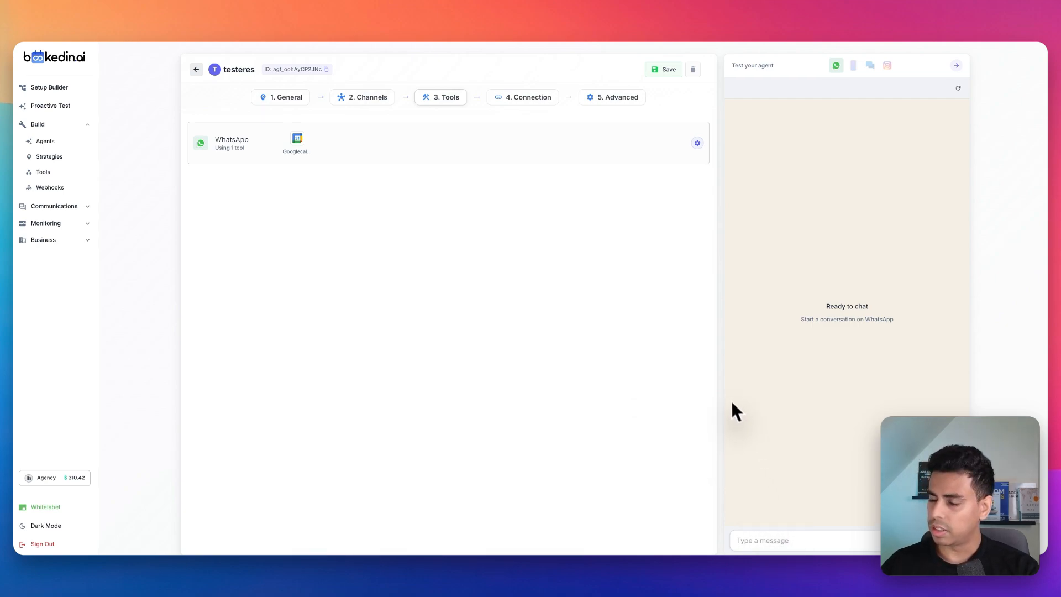
click(440, 219)
mouse_move(430, 213)
mouse_down()
mouse_move(446, 296)
mouse_move(445, 226)
mouse_move(491, 265)
mouse_up()
drag(612, 279, 520, 263)
mouse_move(557, 261)
mouse_down()
mouse_move(540, 267)
mouse_move(546, 285)
mouse_up()
drag(633, 374, 522, 353)
mouse_move(564, 341)
mouse_down()
mouse_move(539, 356)
mouse_move(551, 363)
mouse_up()
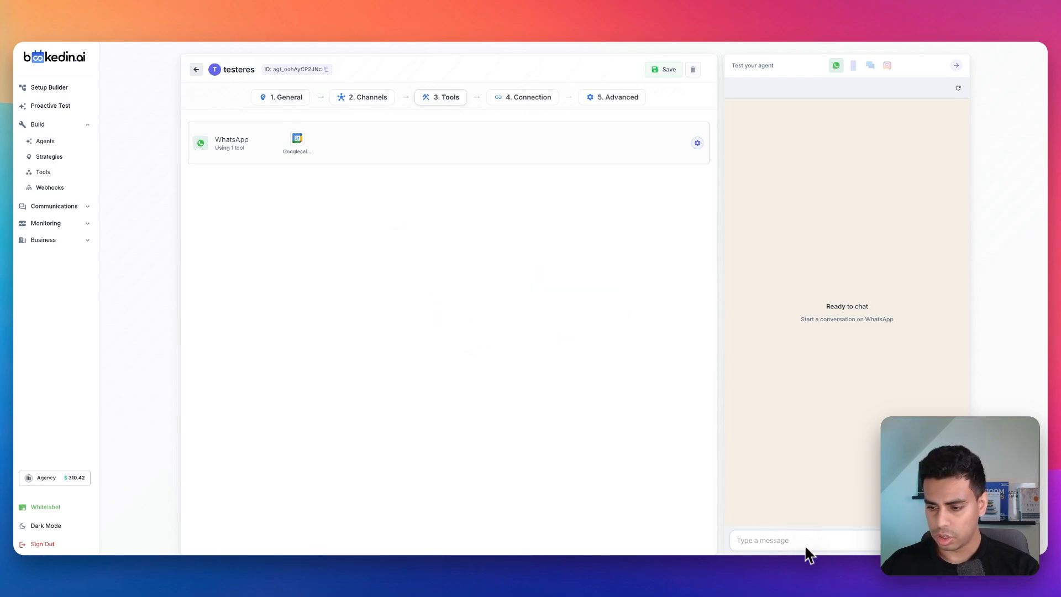
mouse_move(663, 242)
mouse_down()
mouse_move(756, 233)
mouse_move(730, 269)
mouse_up()
Step: Save the agent and send the WhatsApp test message "Can you create an event one hour from now I'm in EST to go out to lunch?"
click(665, 69)
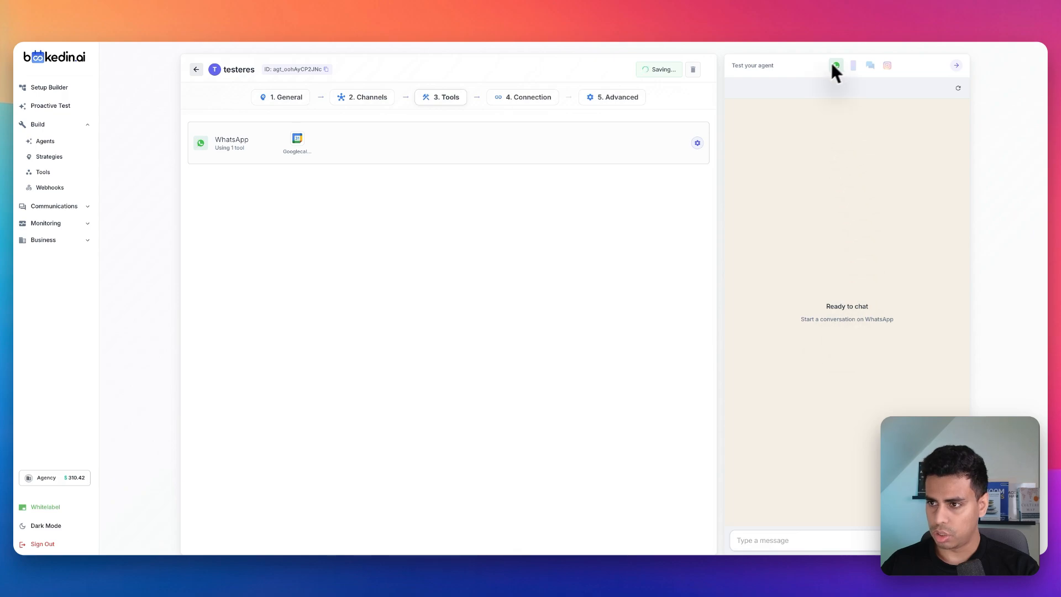
drag(220, 115, 185, 118)
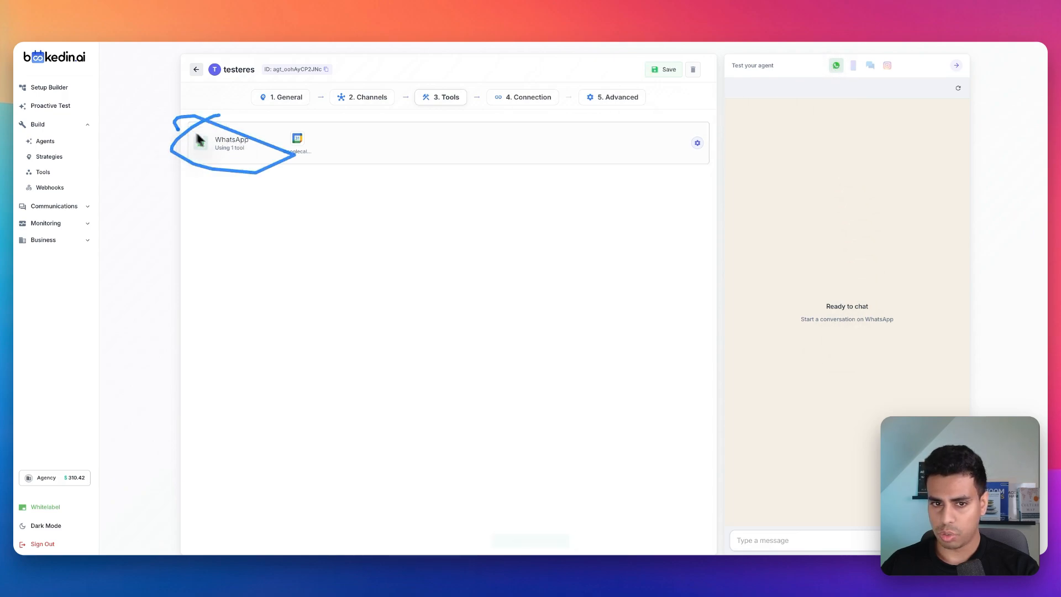
mouse_move(750, 87)
mouse_down()
mouse_move(771, 99)
mouse_move(812, 85)
mouse_up()
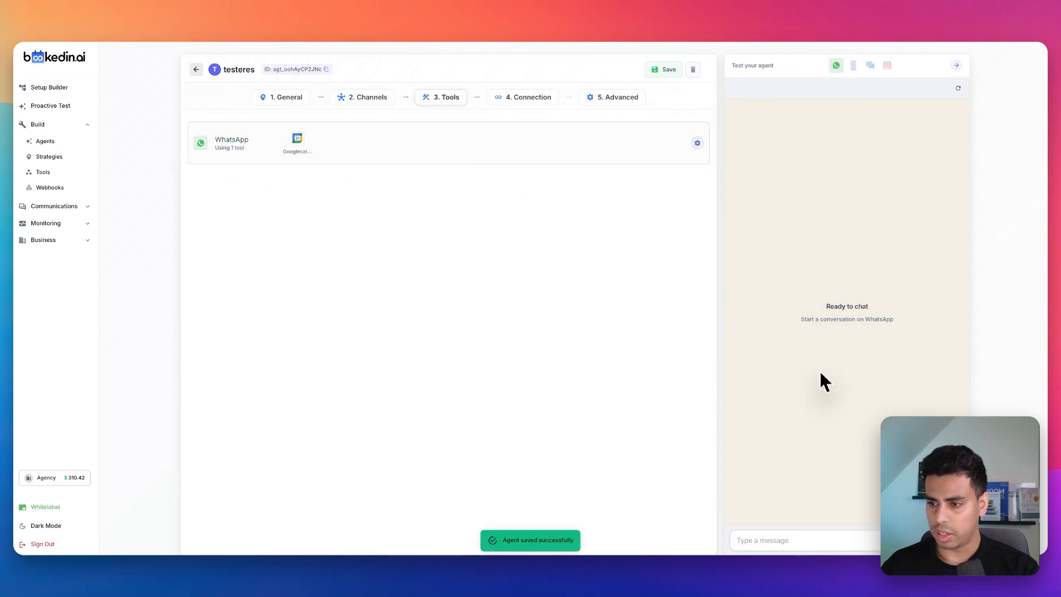
click(800, 539)
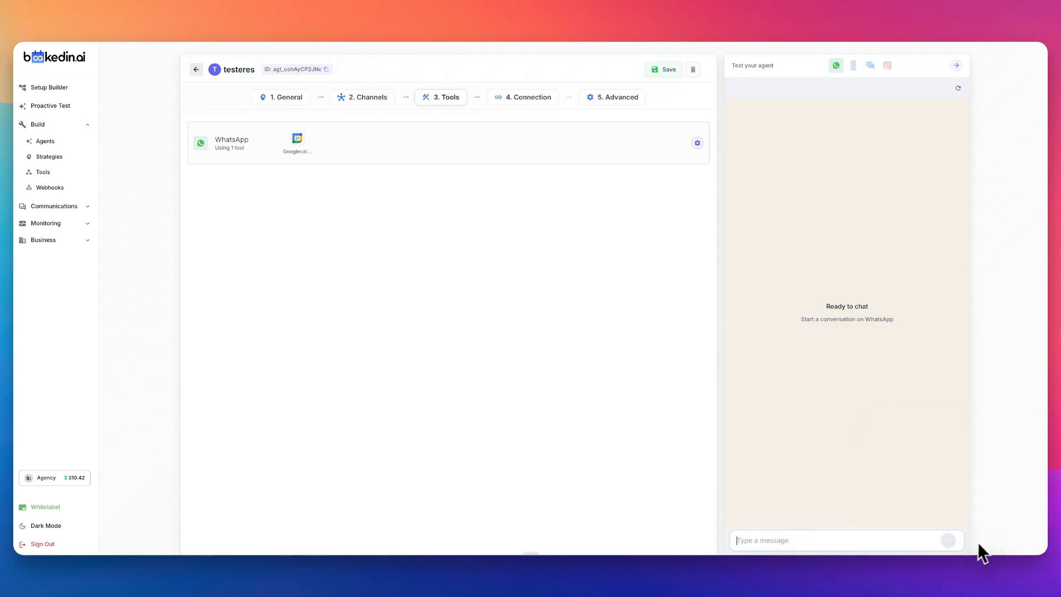
text(Can you create an event one hour from now I'm in EST to go out to lunch?)
click(954, 540)
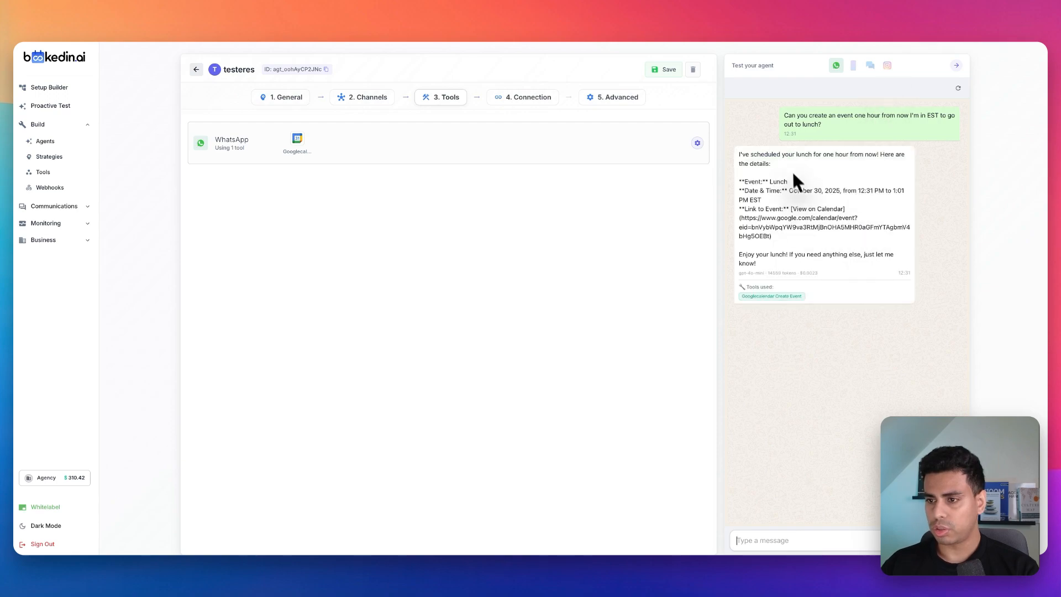
mouse_move(738, 148)
mouse_down()
mouse_move(924, 164)
mouse_move(734, 157)
mouse_up()
drag(748, 205, 837, 202)
click(839, 230)
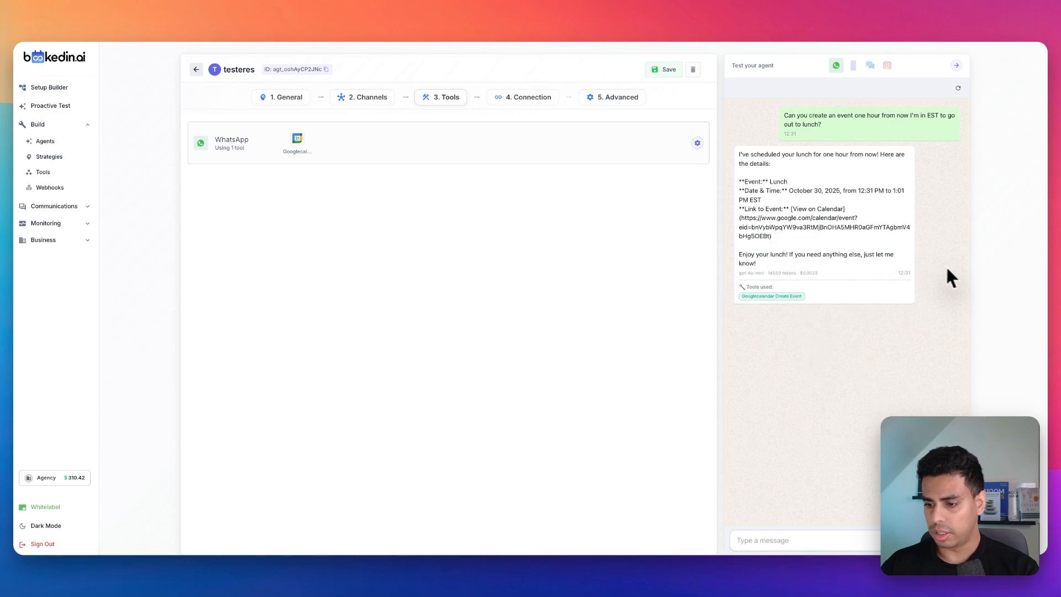
Step: Restart the chat with "Hey, I told you to schedule lunch in my calendar one hour from now. I'm in EST. Can you clear that from my calendar?"
click(958, 88)
click(817, 542)
key(fn+space)
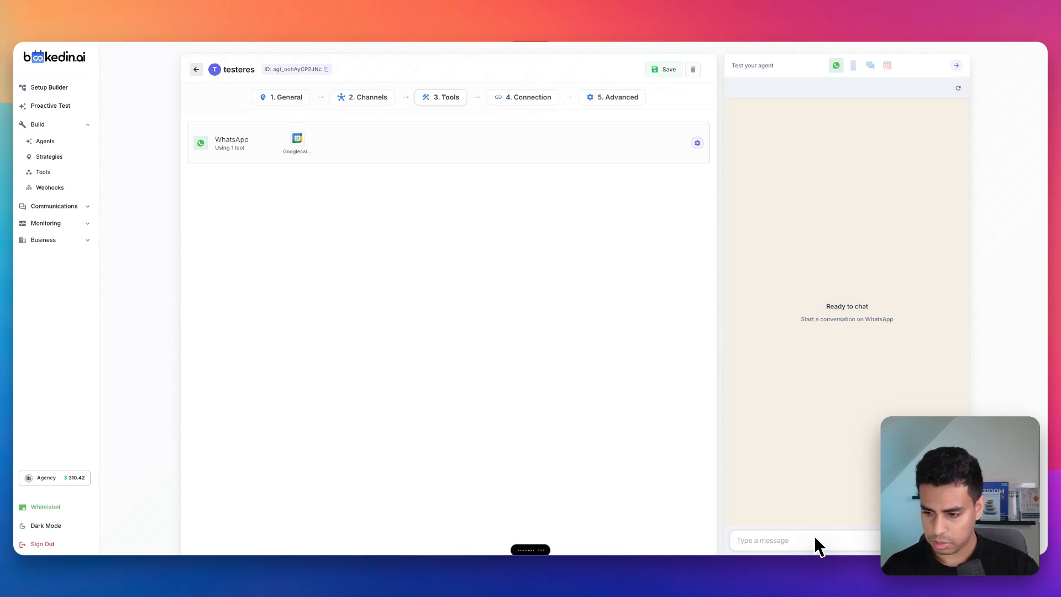
key(super+v)
key(Return)
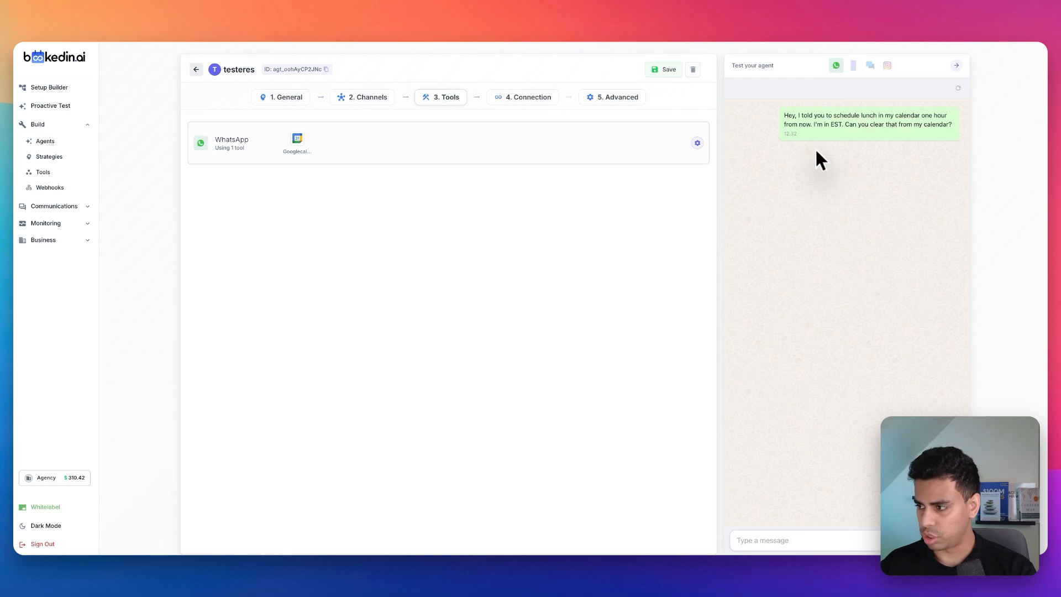
mouse_move(764, 199)
mouse_down()
mouse_move(749, 183)
mouse_move(746, 200)
mouse_move(804, 172)
mouse_up()
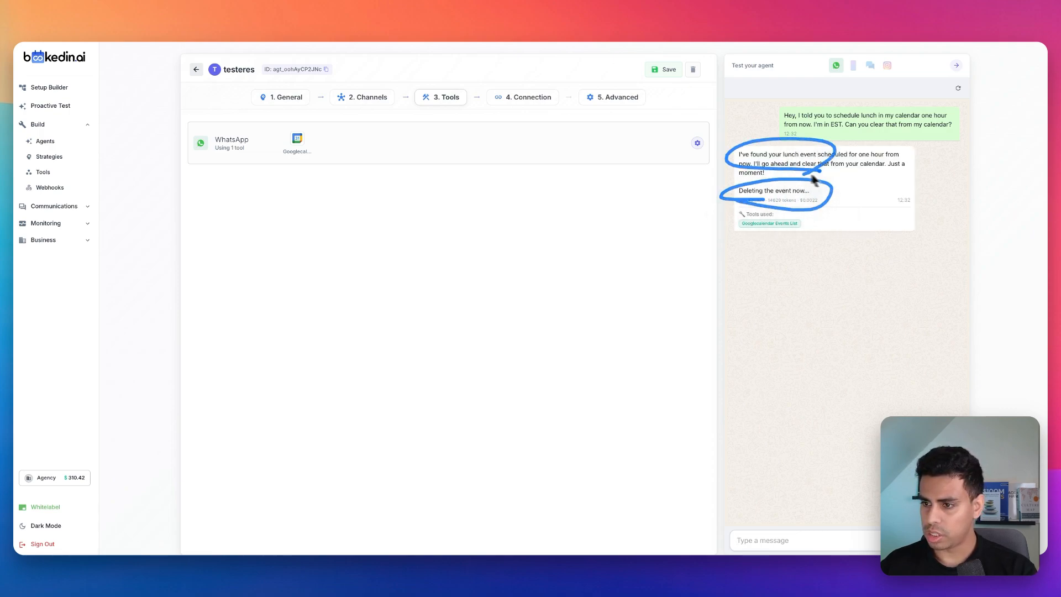
drag(846, 230, 902, 200)
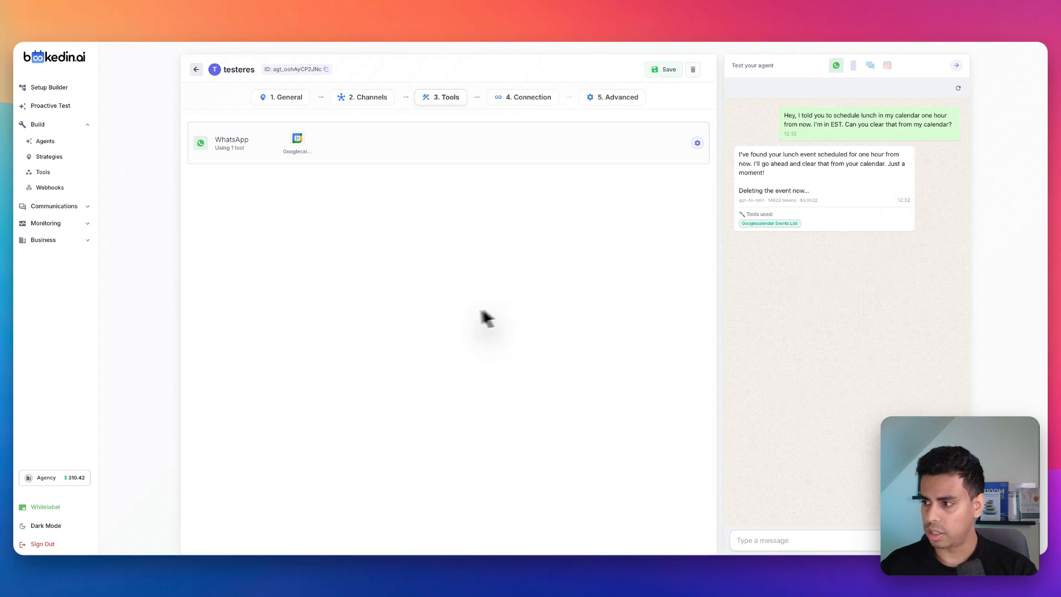
Step: Check the WhatsApp channel's account connection options, close them, and view the agent's advanced settings
click(508, 103)
click(684, 141)
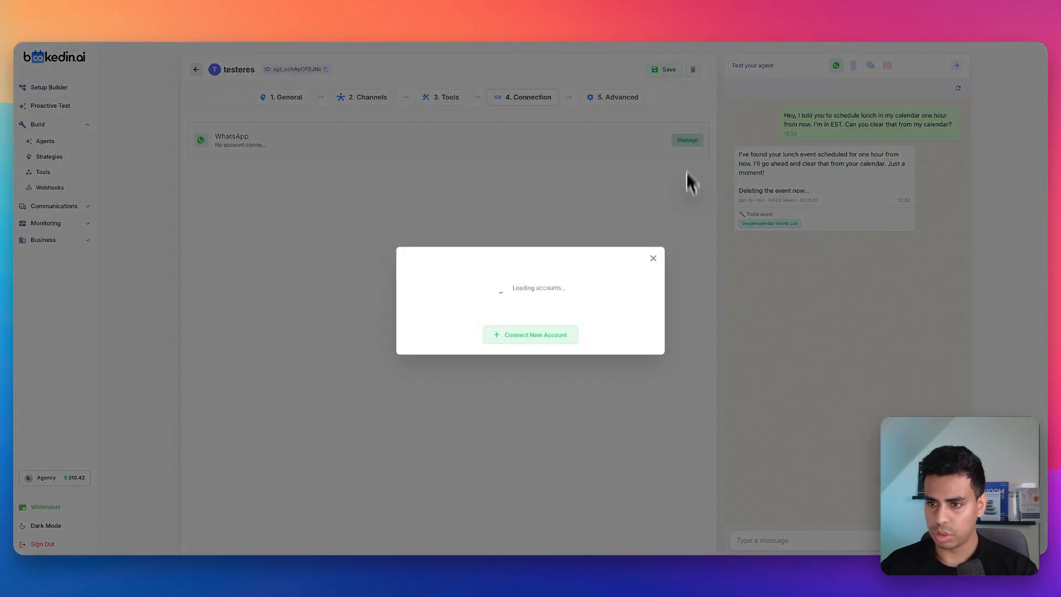
click(654, 260)
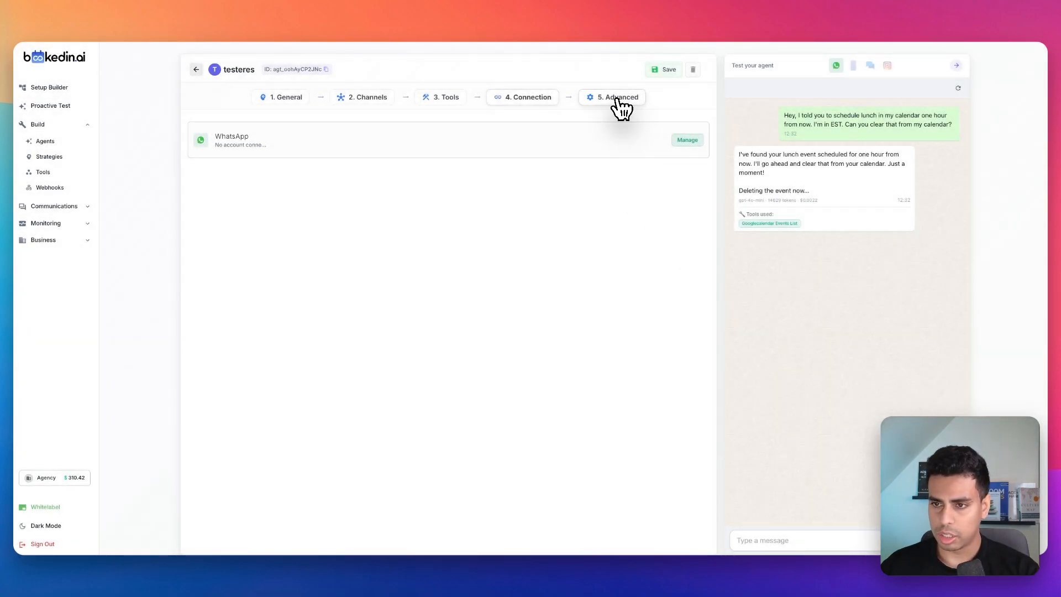
click(617, 99)
Step: Bring up the WhatsApp QR code sign-in for a new connection among the business channels, and close it without linking a device
click(76, 246)
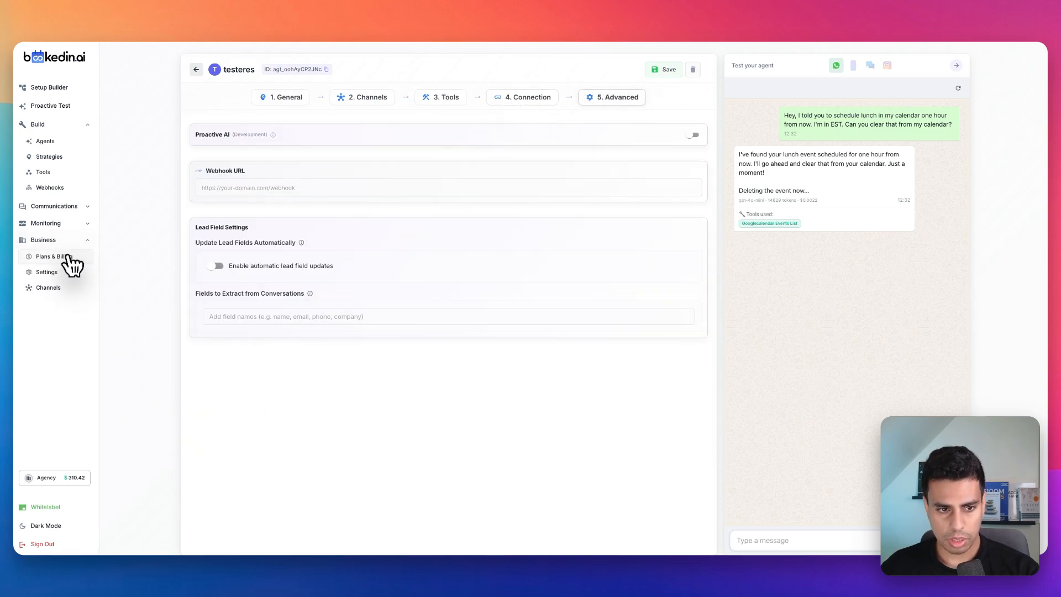
click(66, 287)
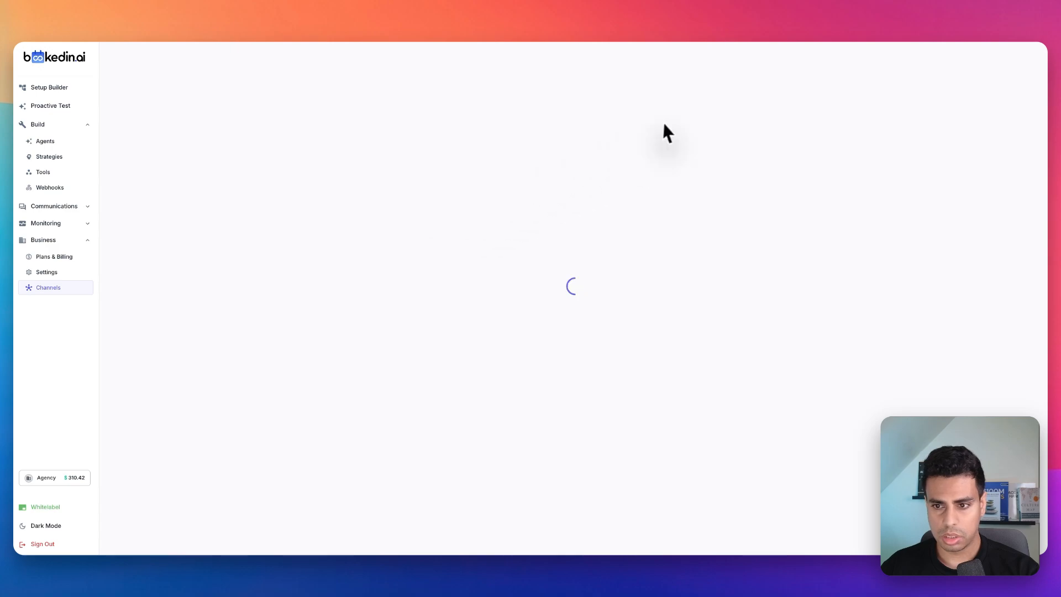
click(735, 62)
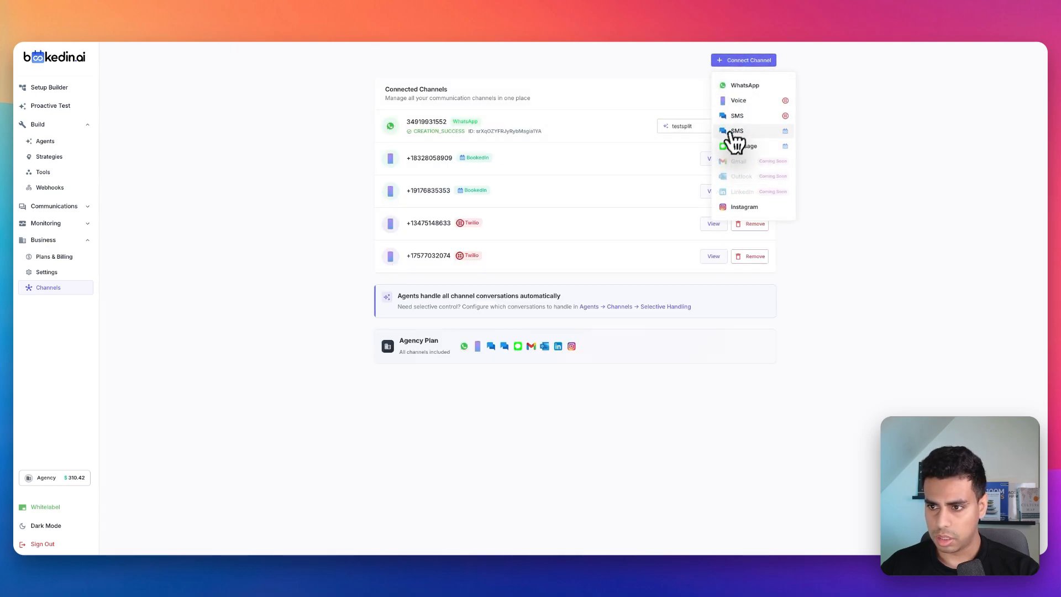
click(750, 88)
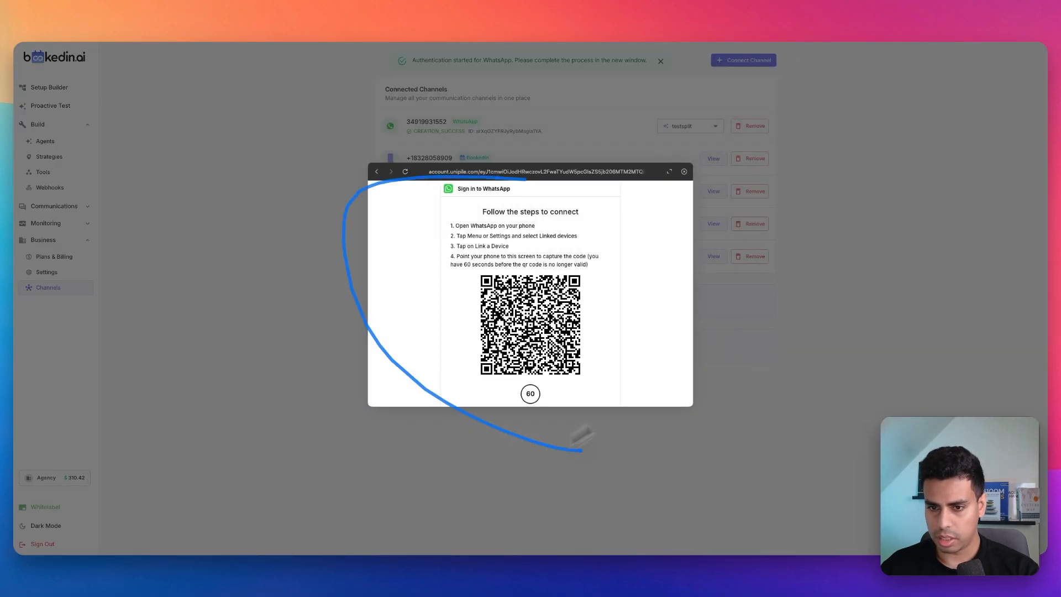
click(684, 172)
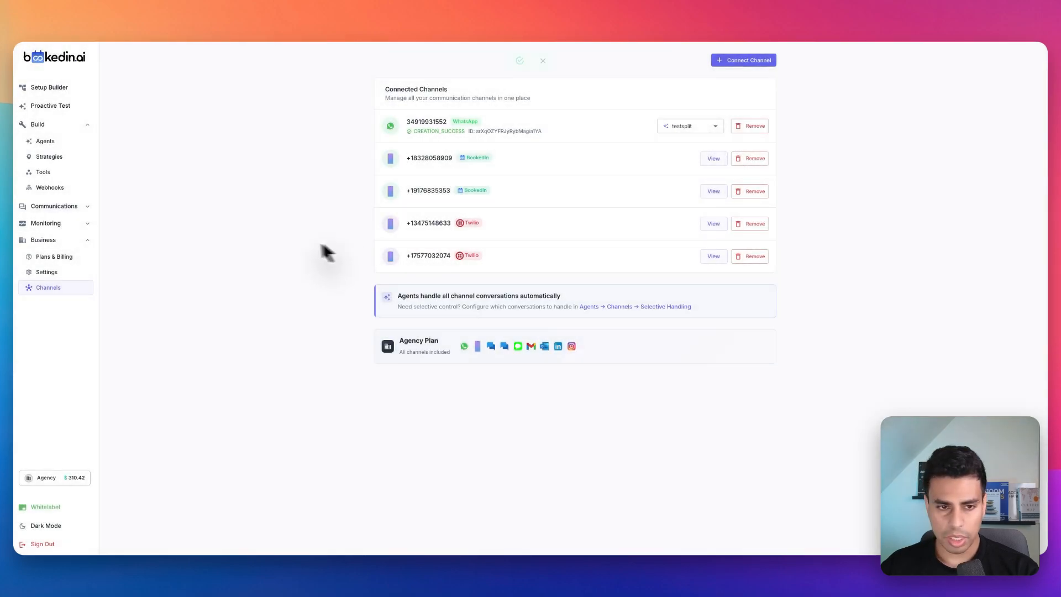
click(62, 144)
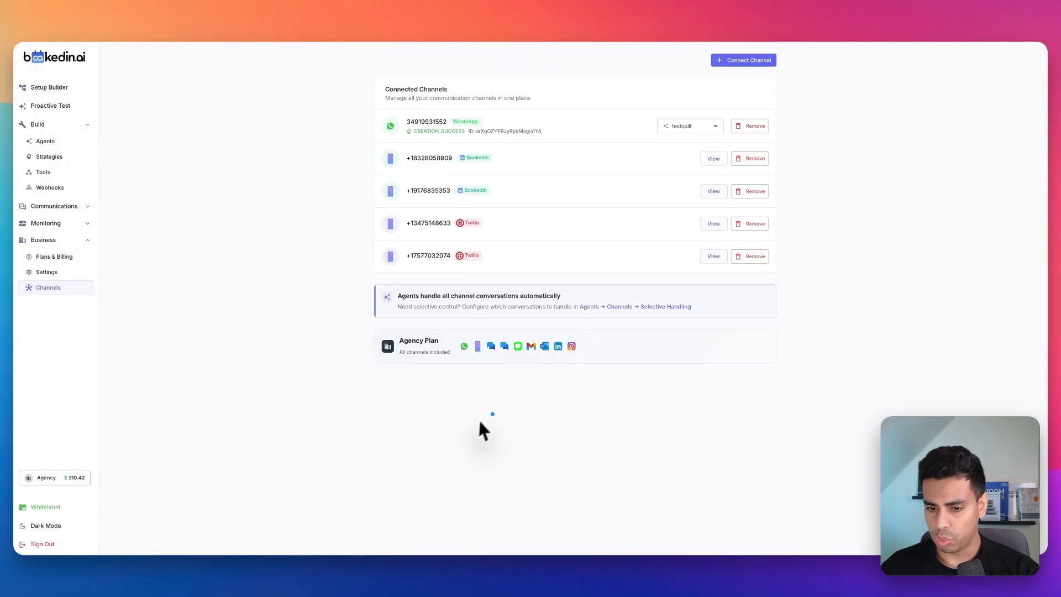
mouse_move(492, 436)
mouse_down()
mouse_move(552, 393)
mouse_move(542, 411)
mouse_up()
drag(499, 439, 568, 456)
drag(601, 392, 597, 394)
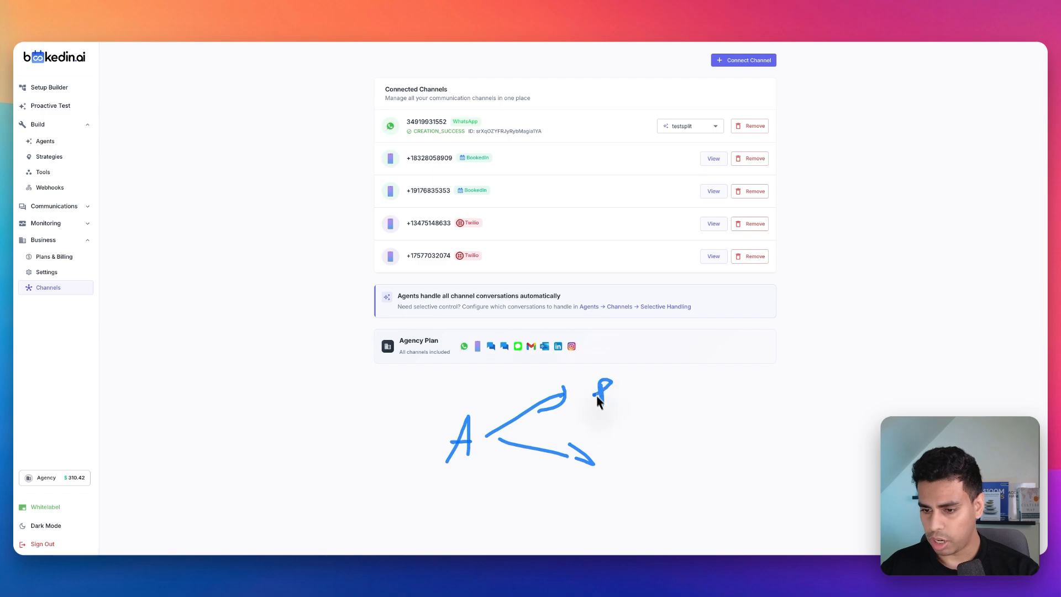
drag(612, 449, 613, 474)
drag(651, 461, 687, 431)
click(631, 395)
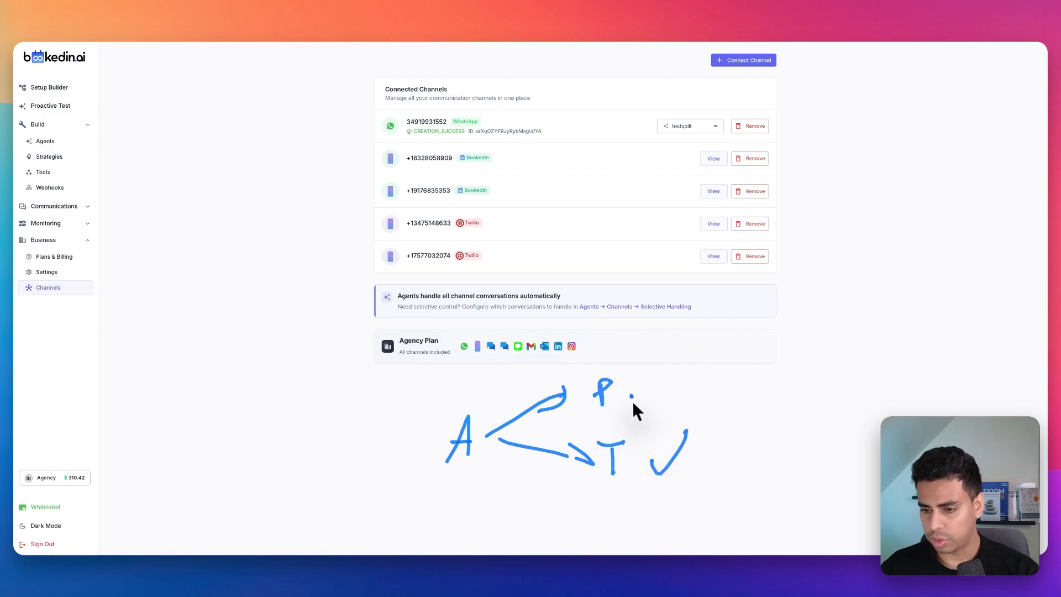
drag(708, 390, 681, 392)
drag(684, 384, 677, 397)
click(808, 396)
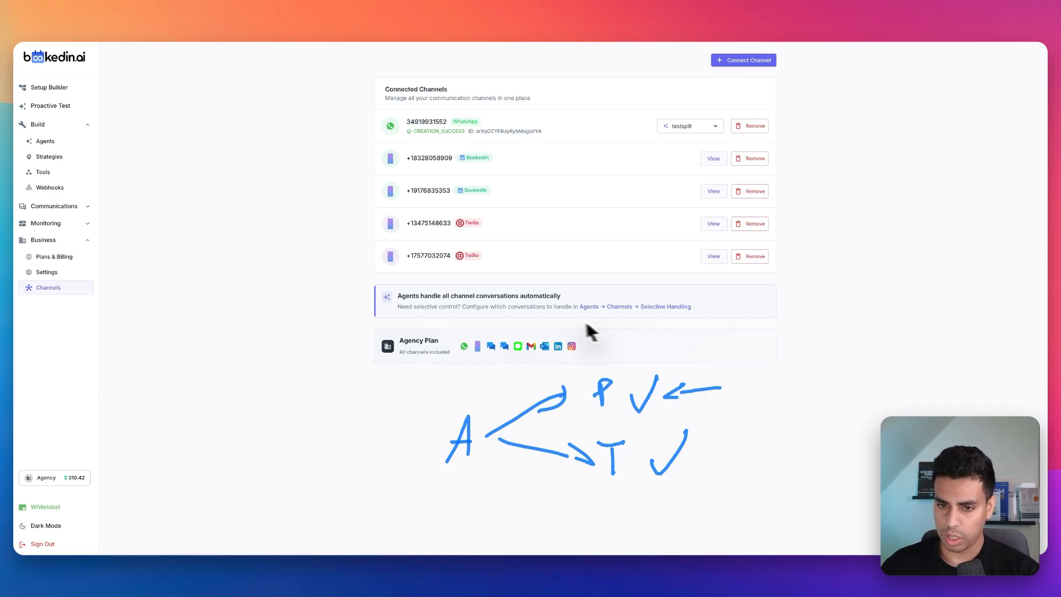
mouse_move(701, 469)
mouse_down()
mouse_move(829, 466)
mouse_move(769, 441)
mouse_move(691, 459)
mouse_move(726, 464)
mouse_up()
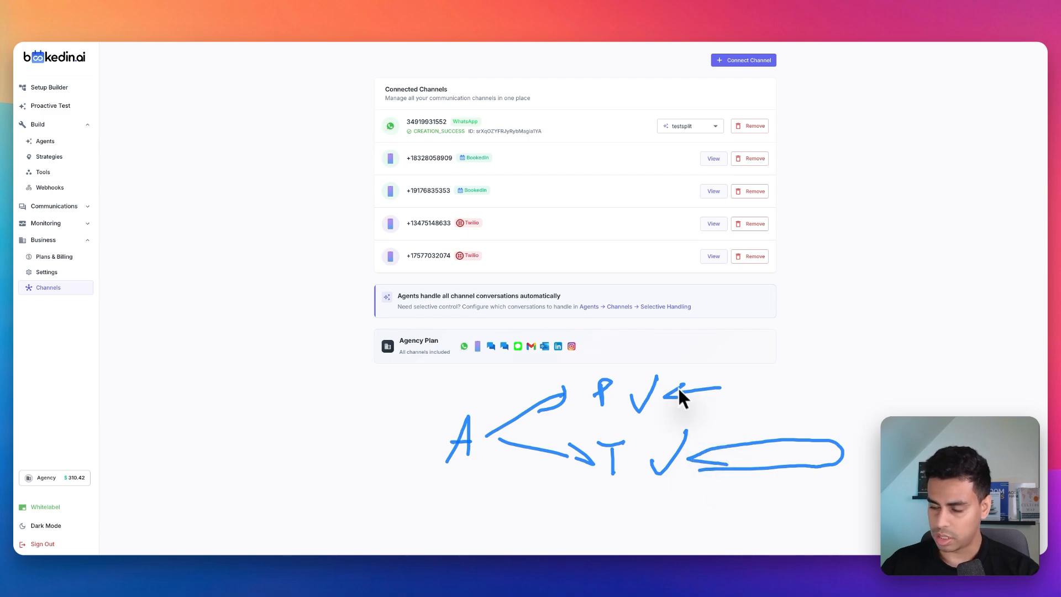